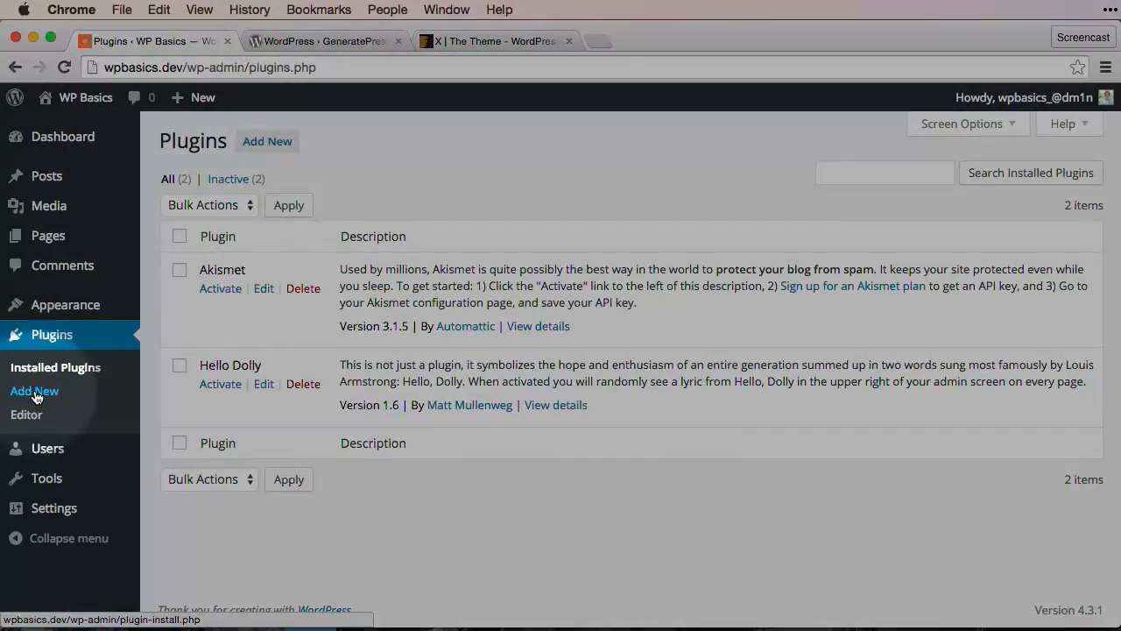
Search Add New plugins for 'Simple Contact Form' to list Very Simple Contact Form
left_click(36, 394)
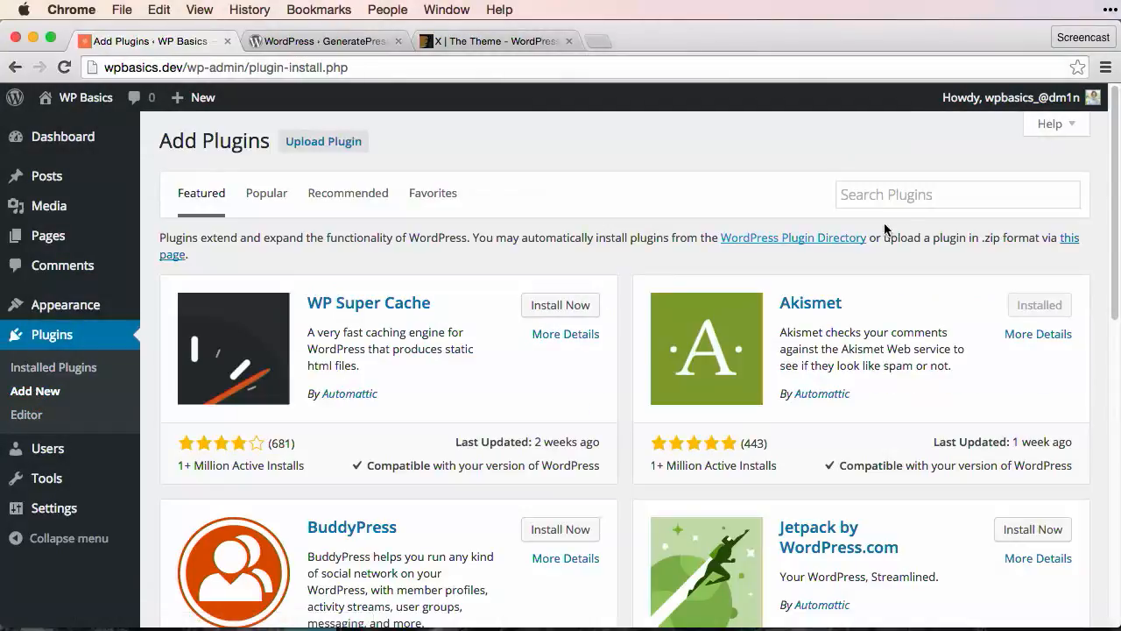
left_click(895, 196)
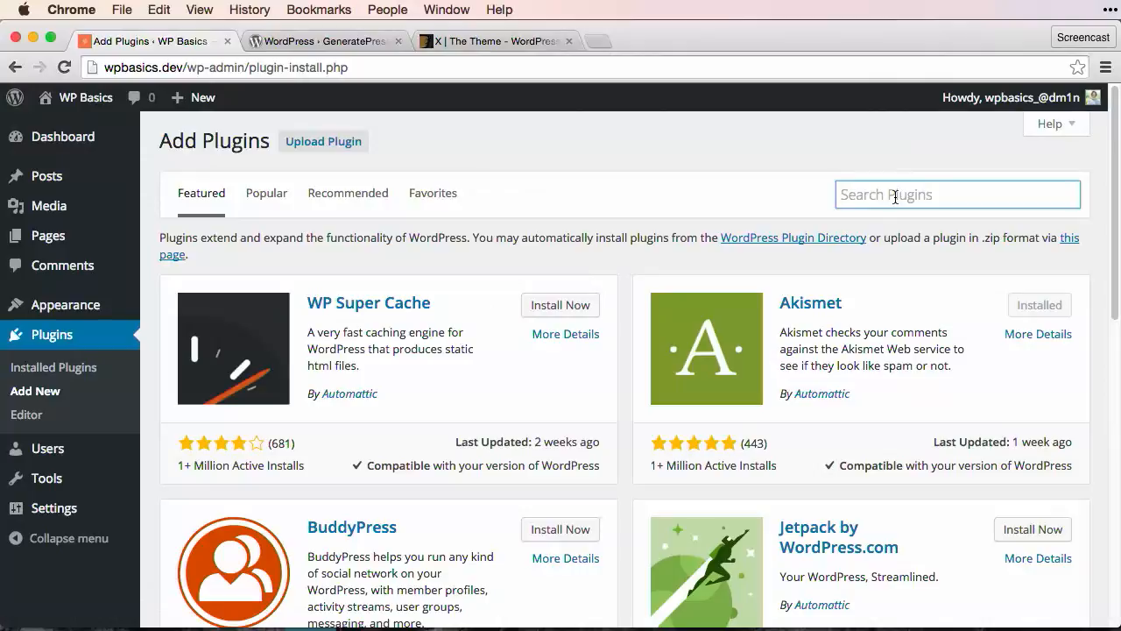
type("Simple Contact Form")
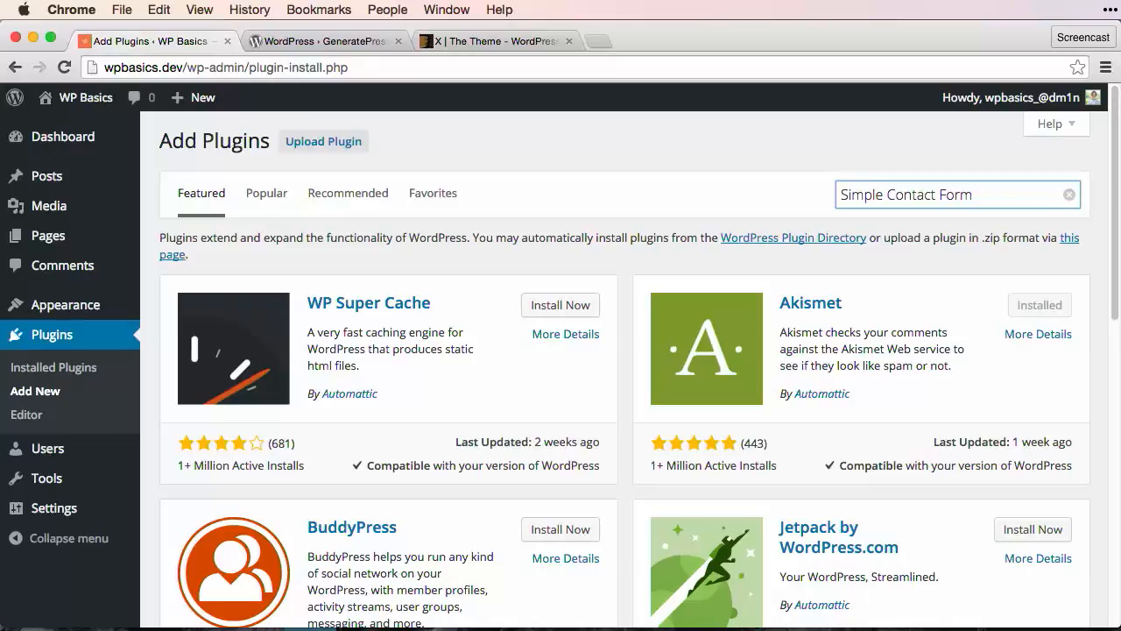
key("Return")
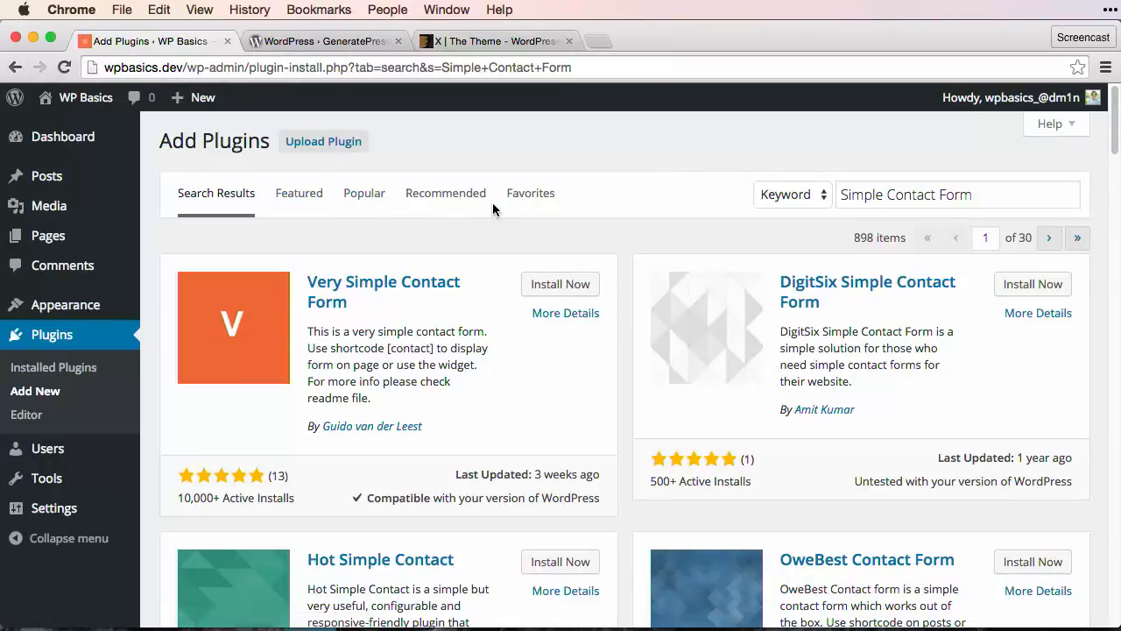
In the GeneratePress tab, trim the address to load the wordpress.org home page
left_click(370, 44)
left_click_drag(368, 67, 232, 68)
key("BackSpace")
key("Return")
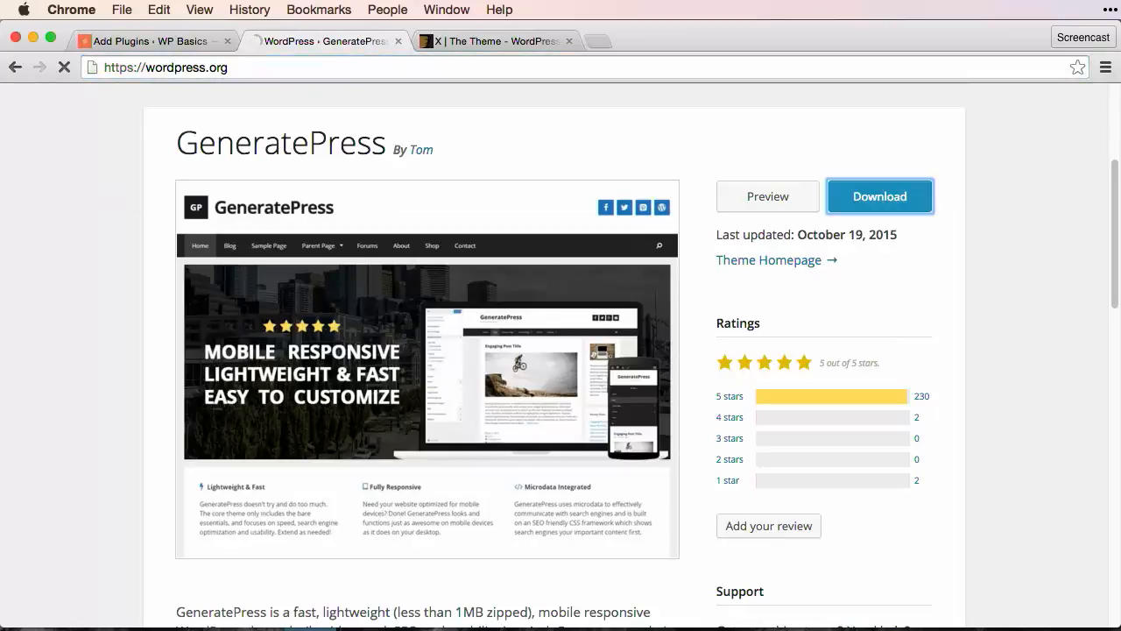
Browse the wordpress.org Plugin Directory of 40,751 plugins, then bring up the X theme page
left_click(287, 165)
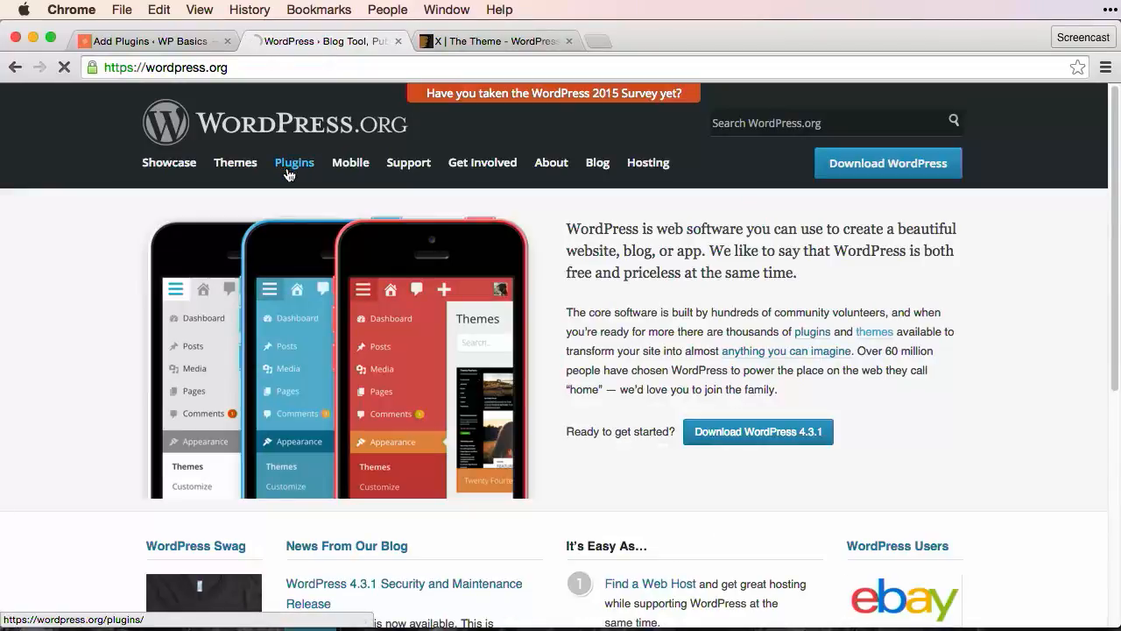
scroll(396, 224, "down", 2)
scroll(398, 230, "down", 10)
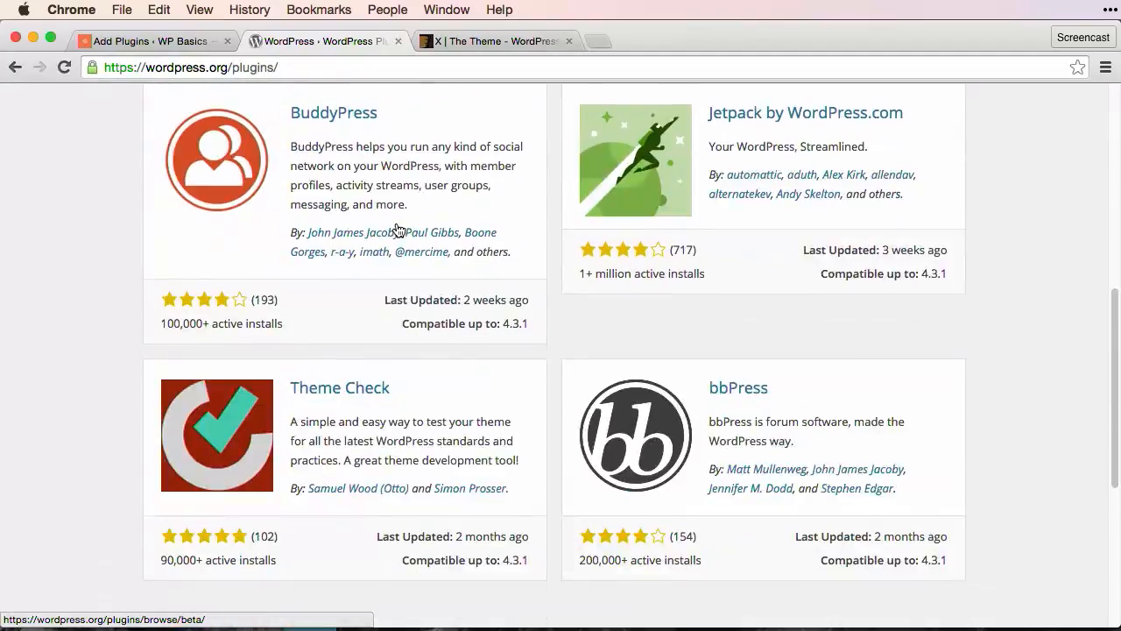
scroll(398, 230, "up", 10)
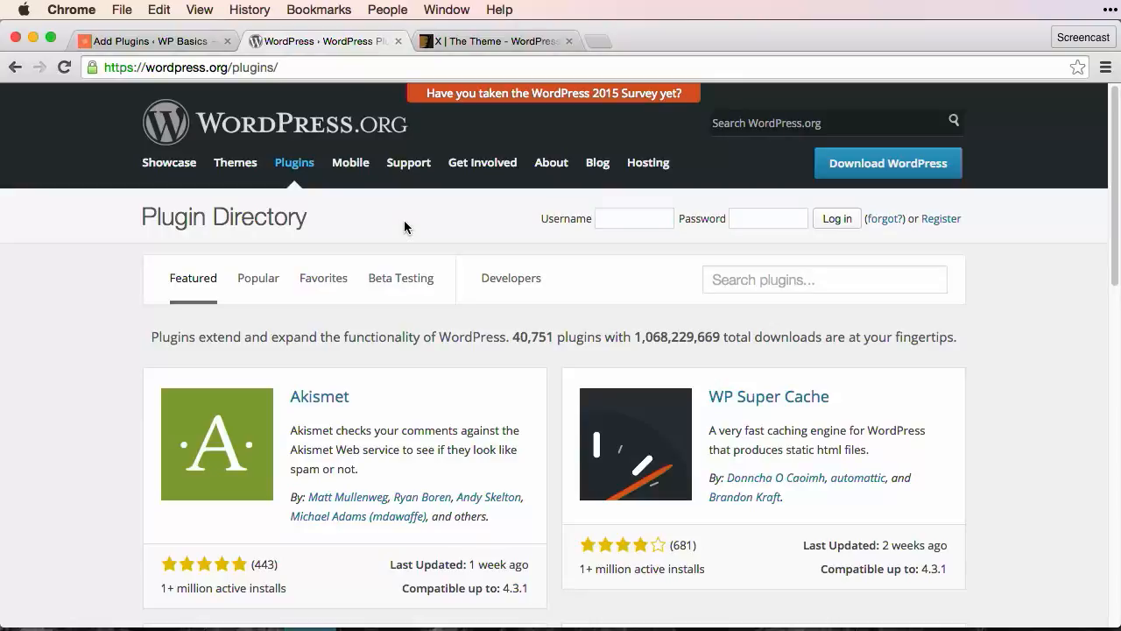
left_click(462, 44)
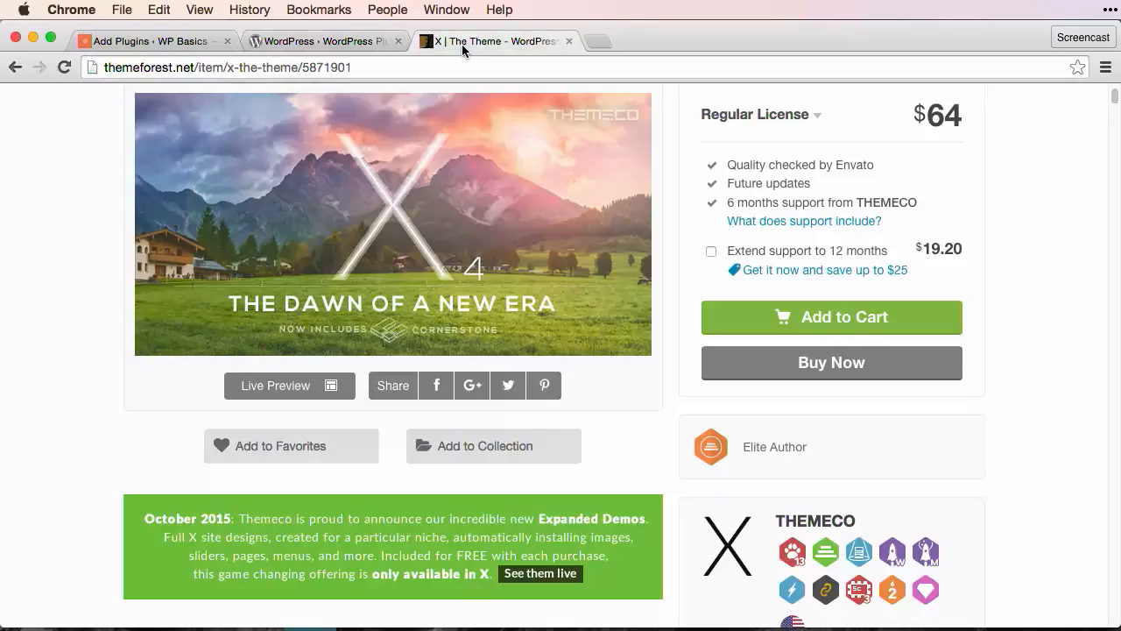
Google 'calendar plugin wordpress' and skim the results
key("super+l")
type("google.com")
key("Return")
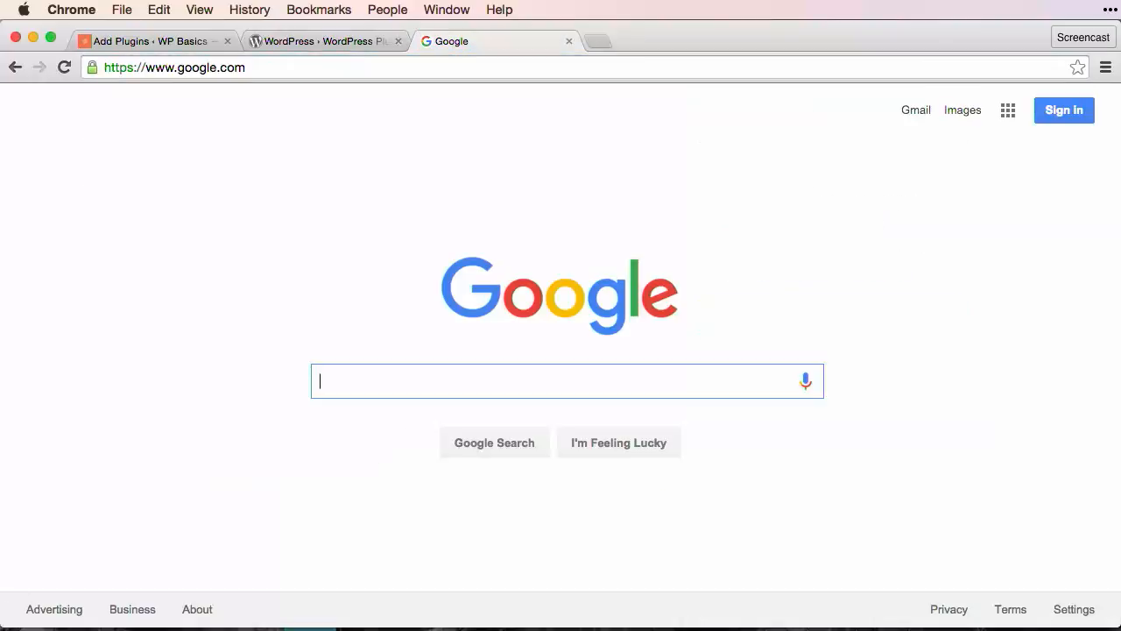
type("cal")
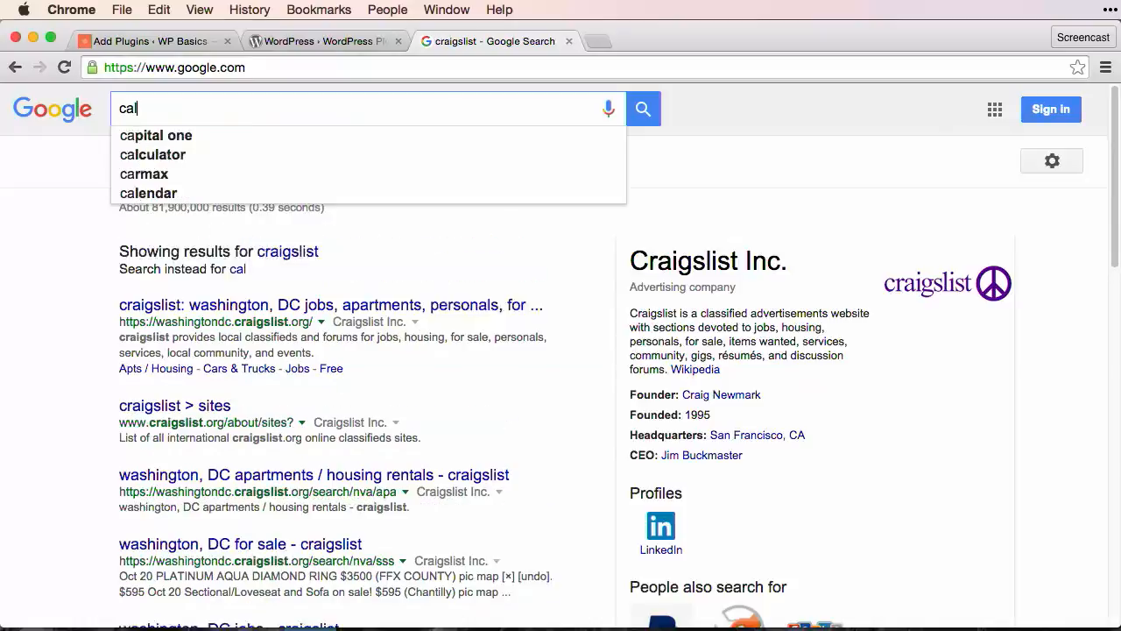
type("endar plugin f")
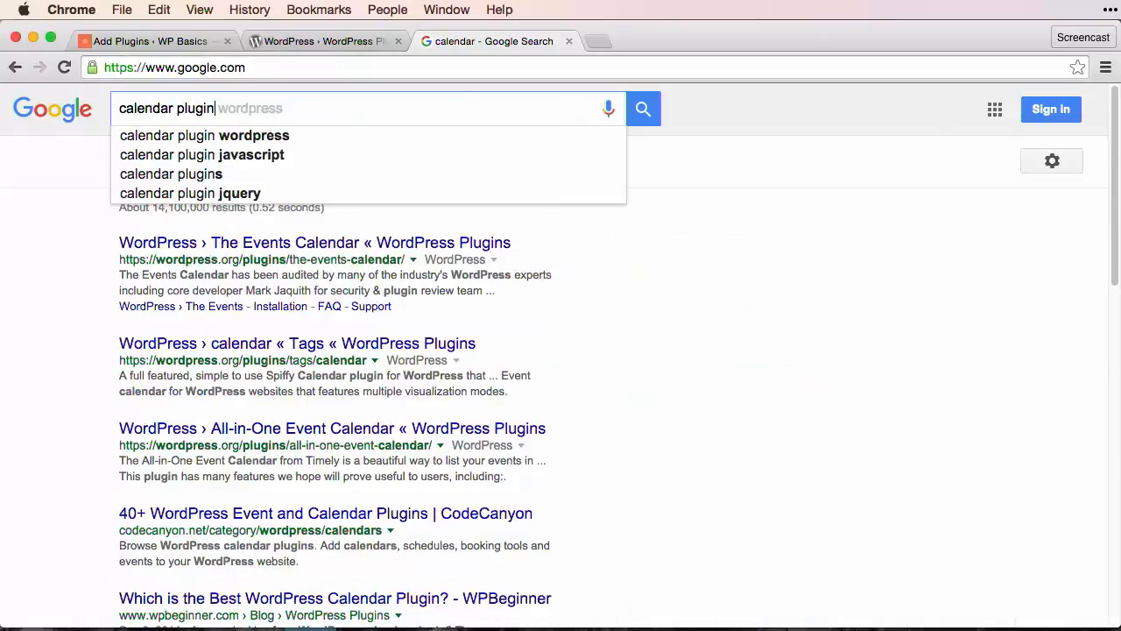
key("BackSpace")
type("wo")
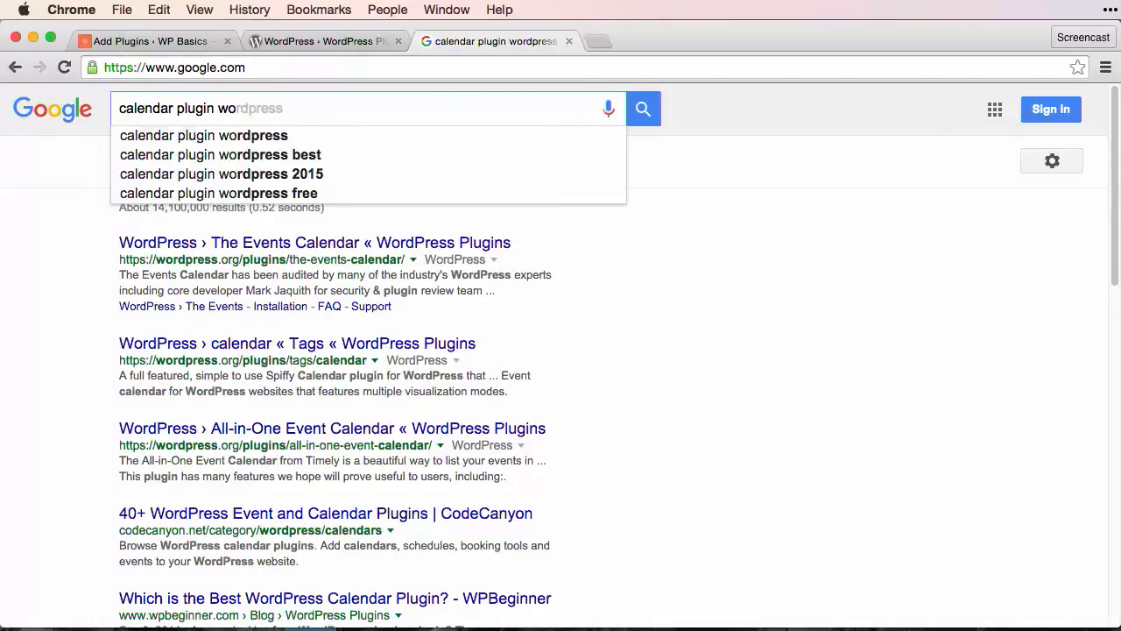
key("Return")
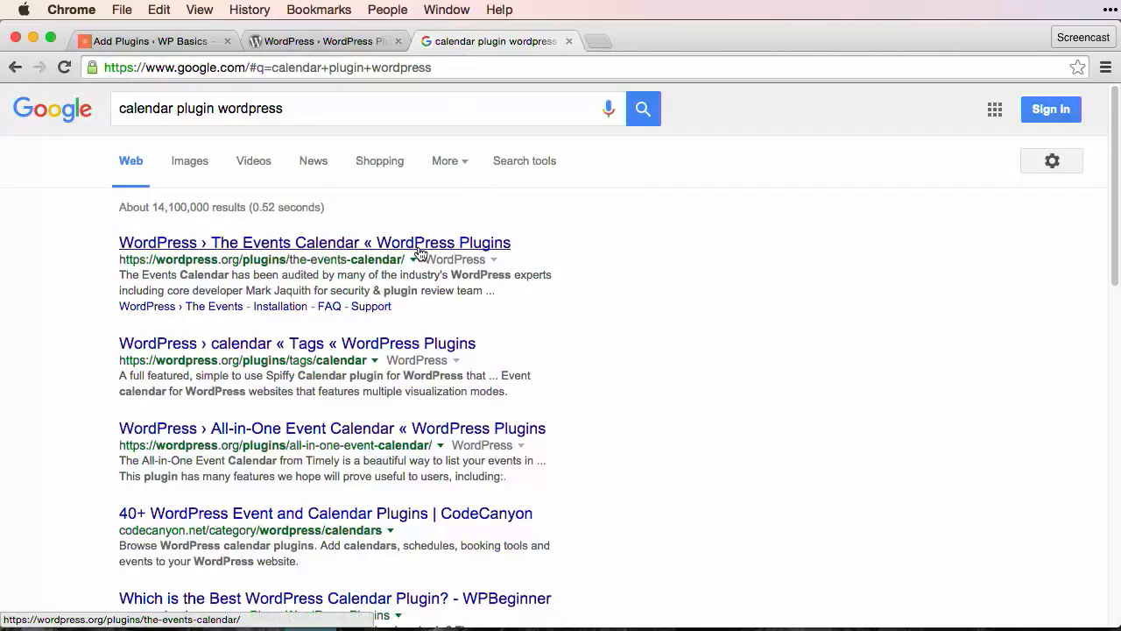
scroll(413, 263, "down", 5)
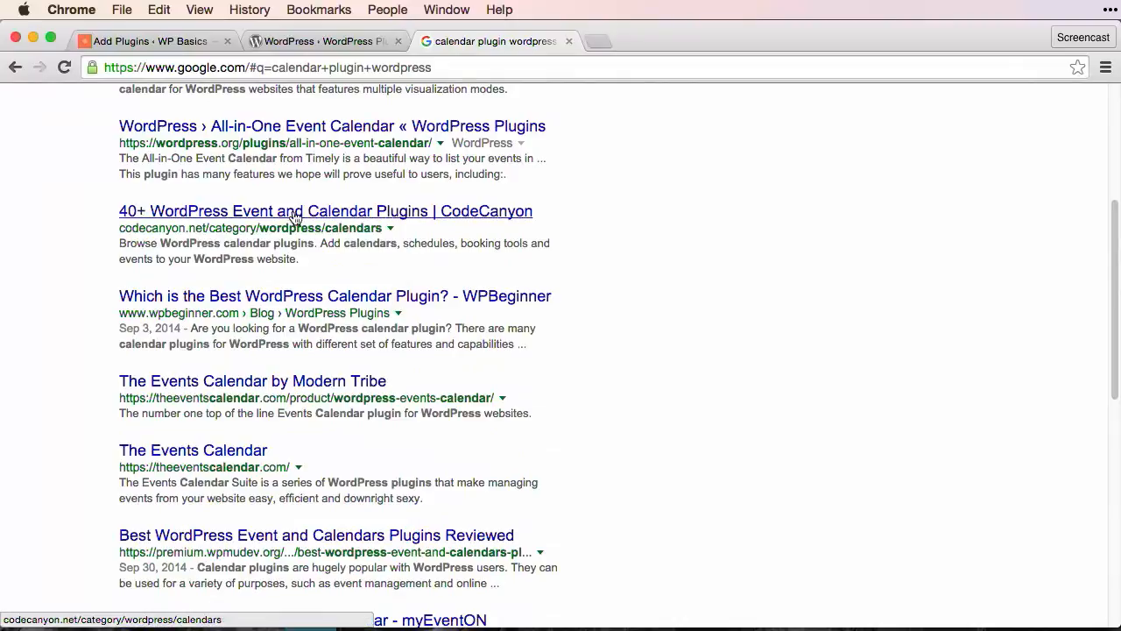
scroll(249, 219, "up", 5)
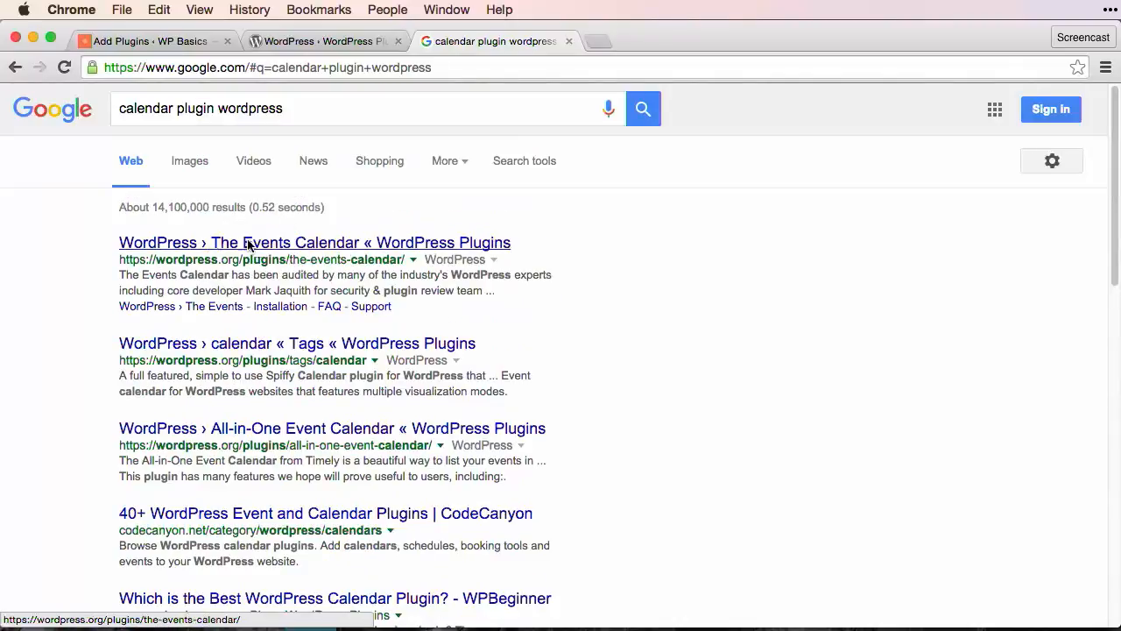
Search Google for 'security plugins wordpress' and skim the results
triple_click(149, 109)
type("sec")
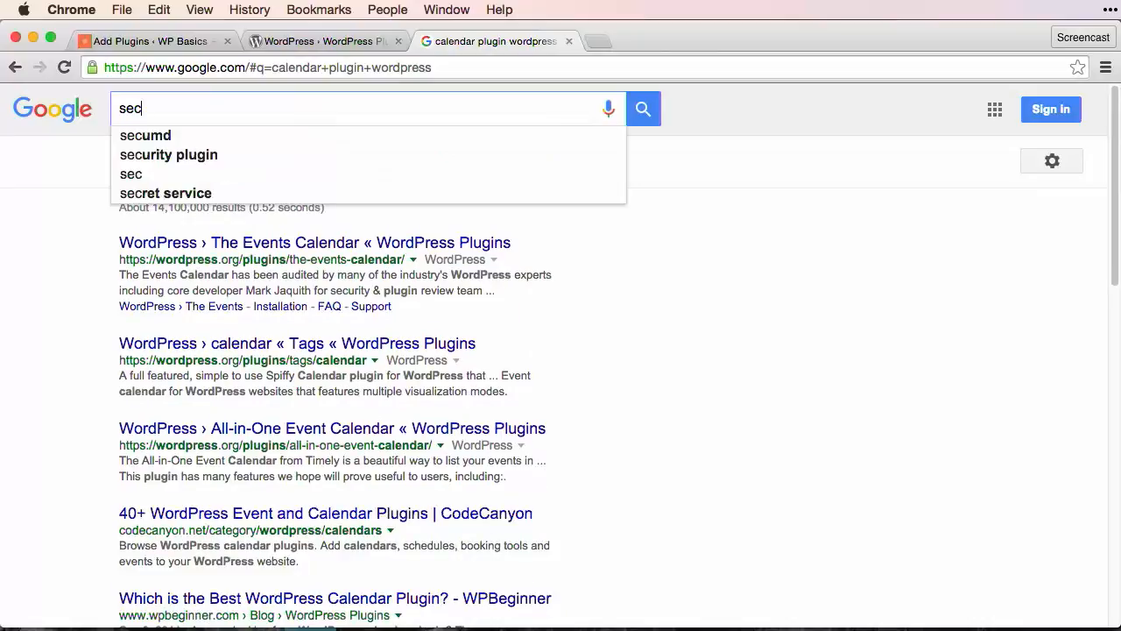
type("urity ")
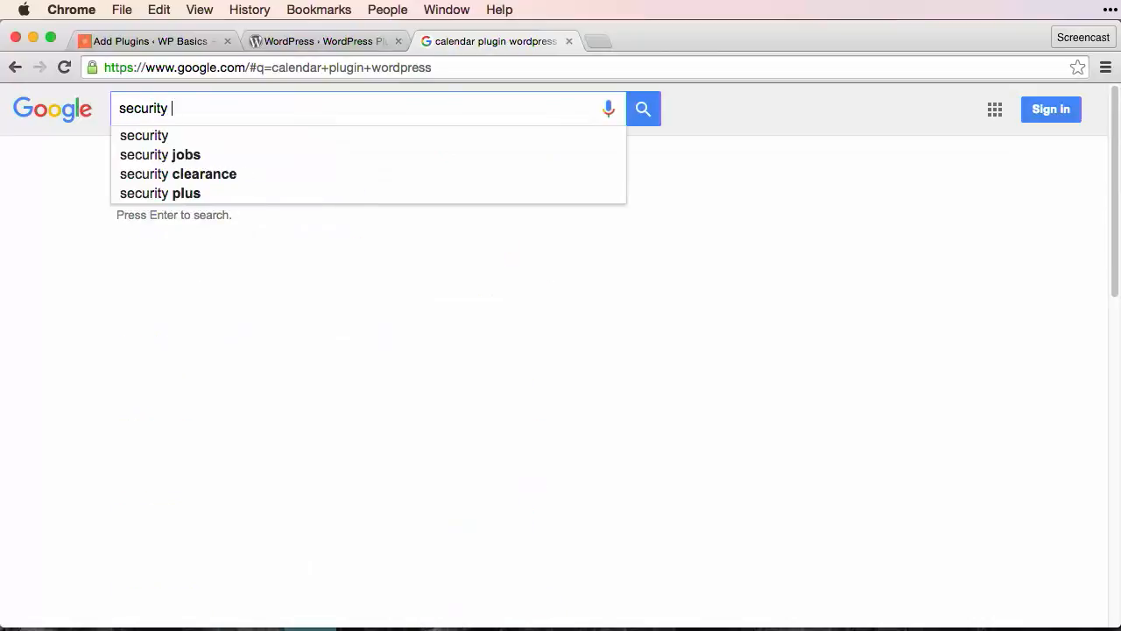
type("plugins")
key("Return")
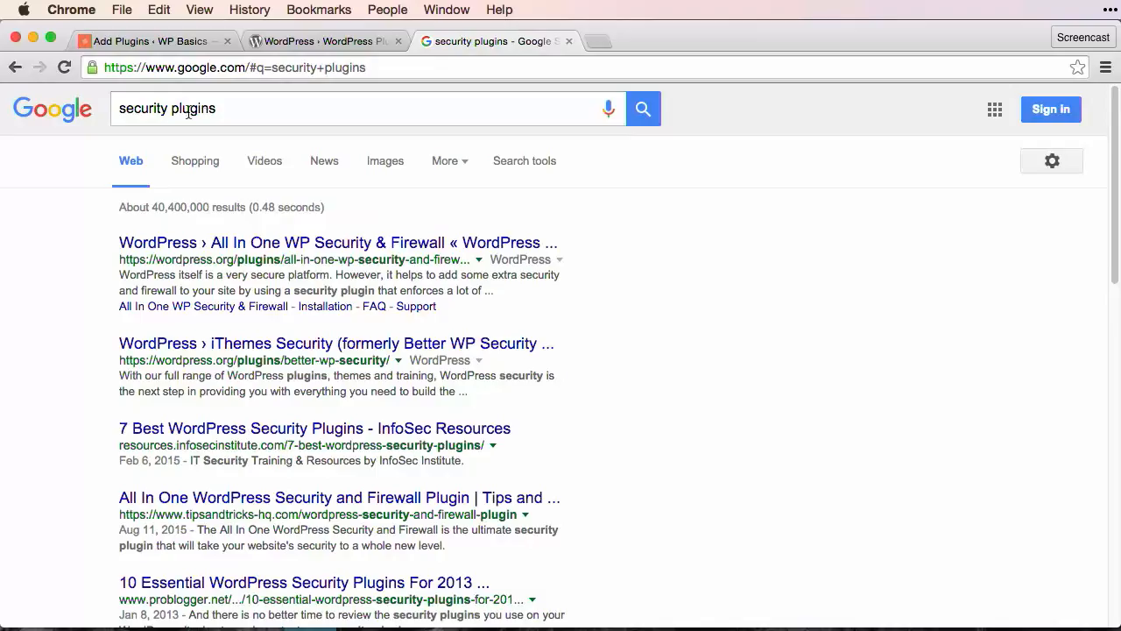
left_click(242, 115)
type("wordpress")
key("Return")
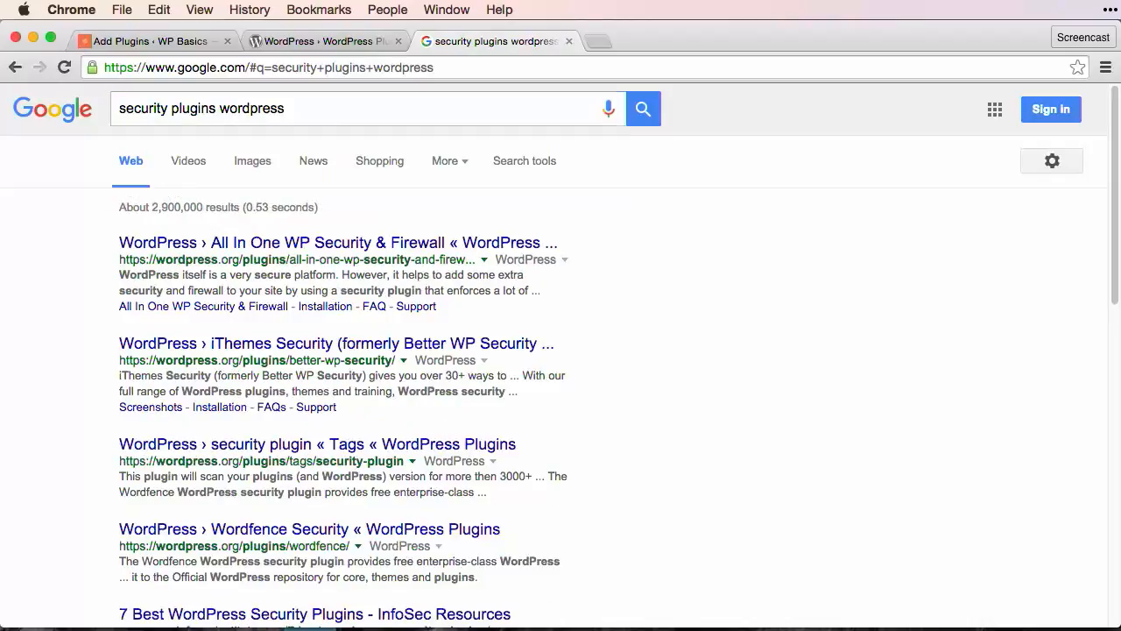
scroll(350, 271, "down", 5)
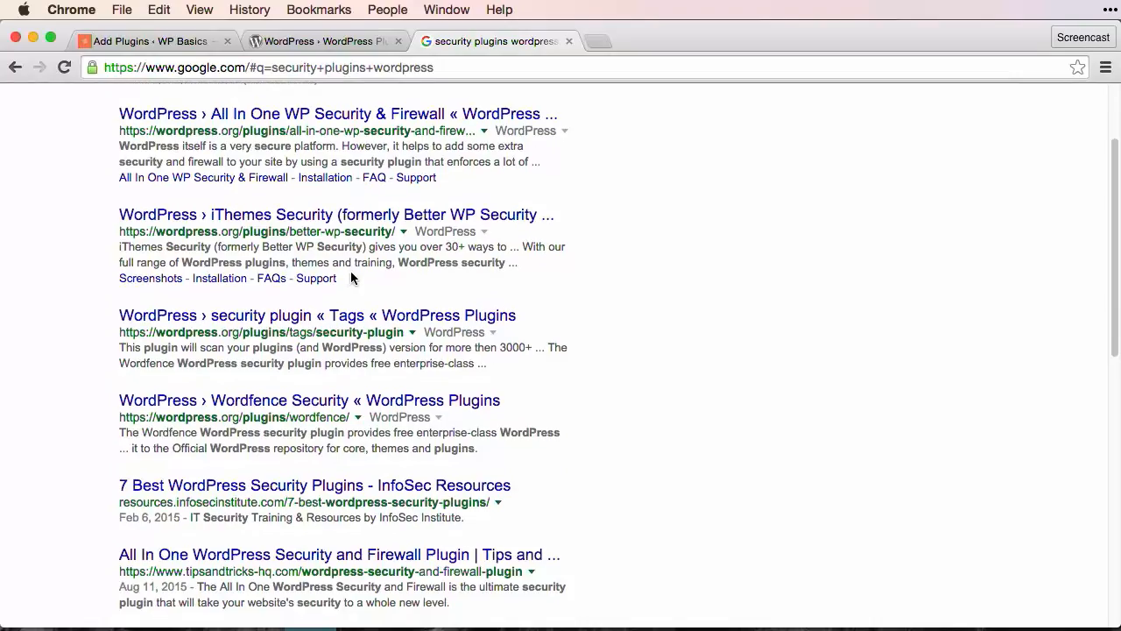
scroll(350, 273, "up", 5)
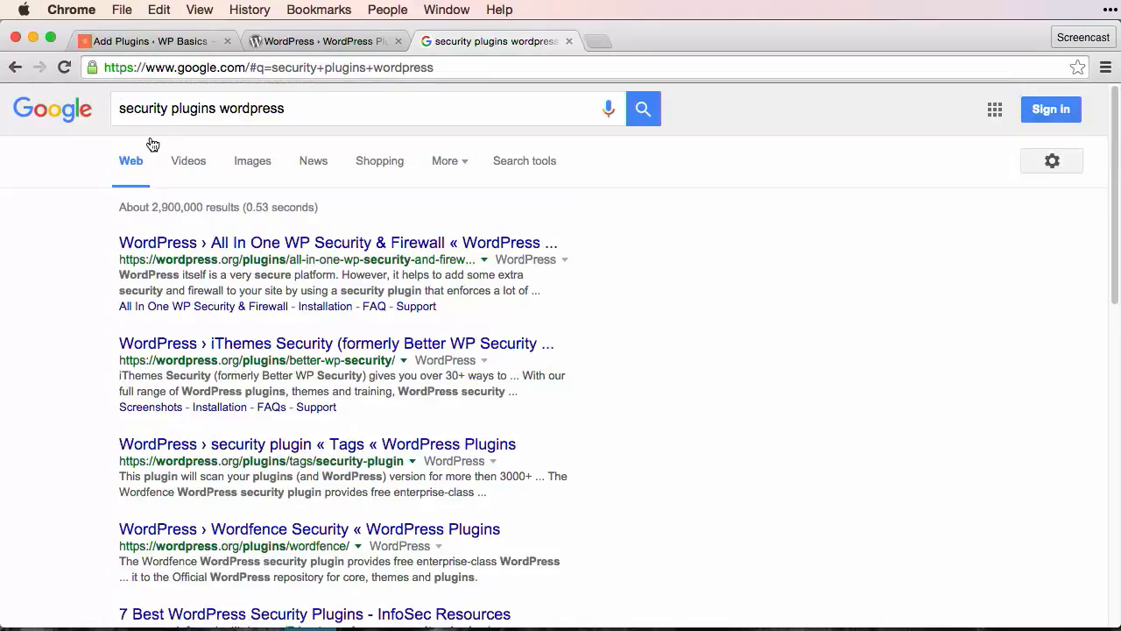
Search for 'recommended plugins wordpress', skim the results, and return to the Add Plugins results
left_click(143, 109)
double_click(142, 109)
type("recommende")
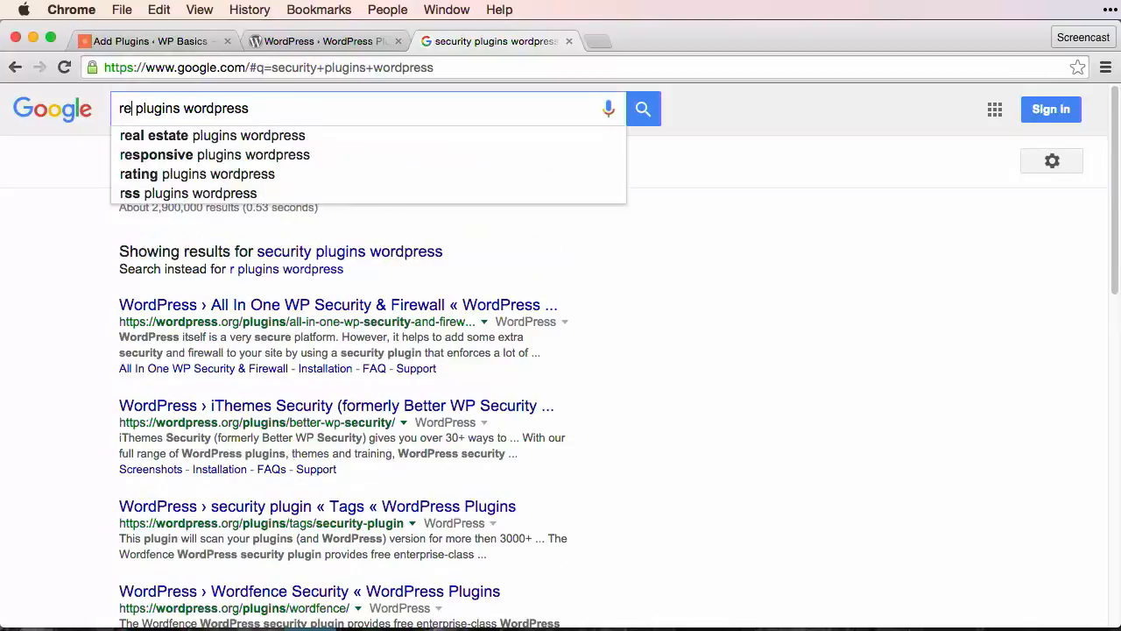
type("d")
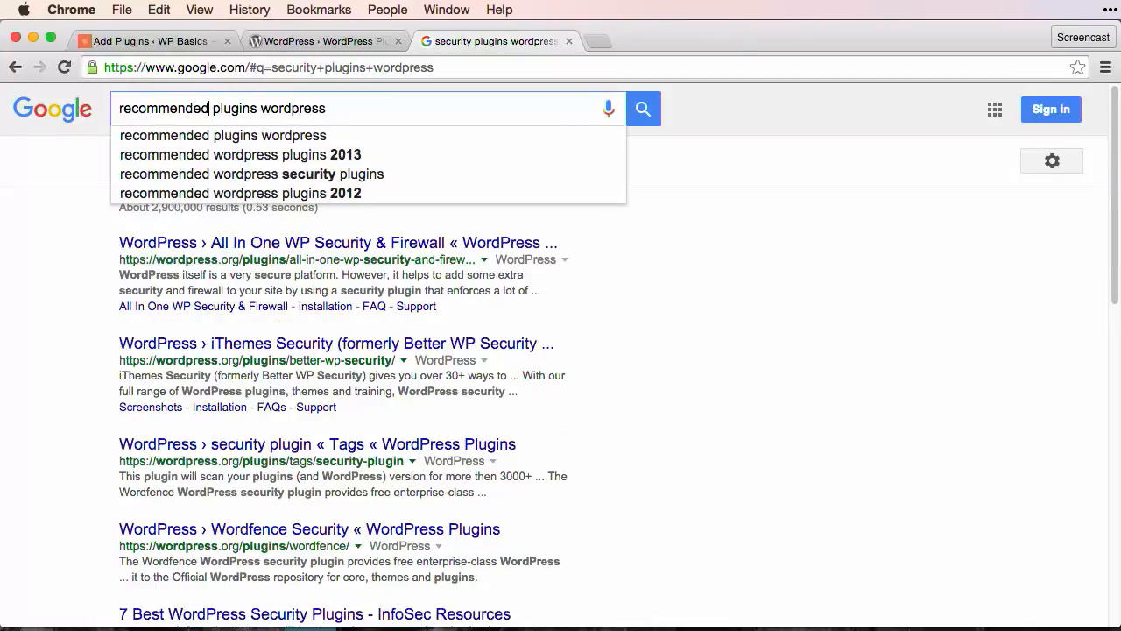
key("Return")
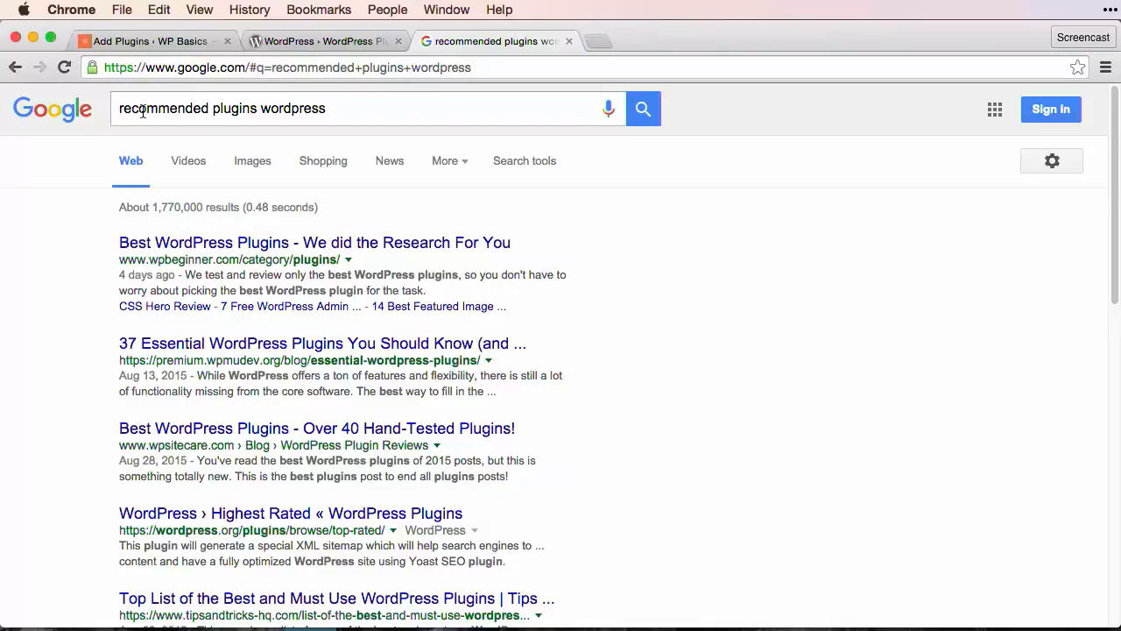
scroll(218, 342, "down", 1)
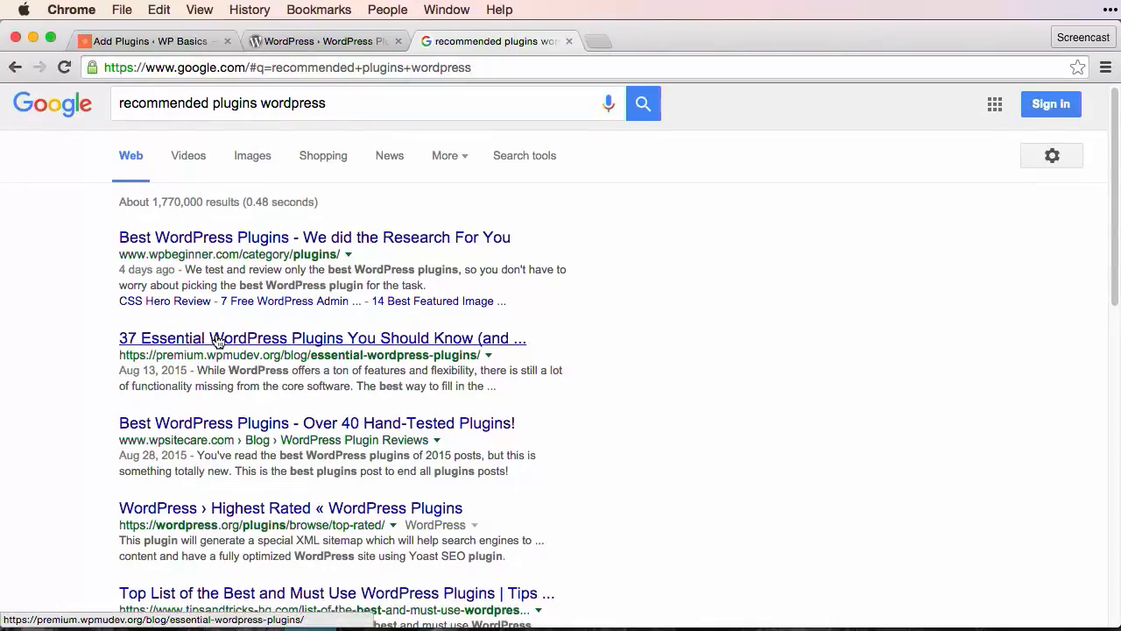
scroll(218, 342, "down", 5)
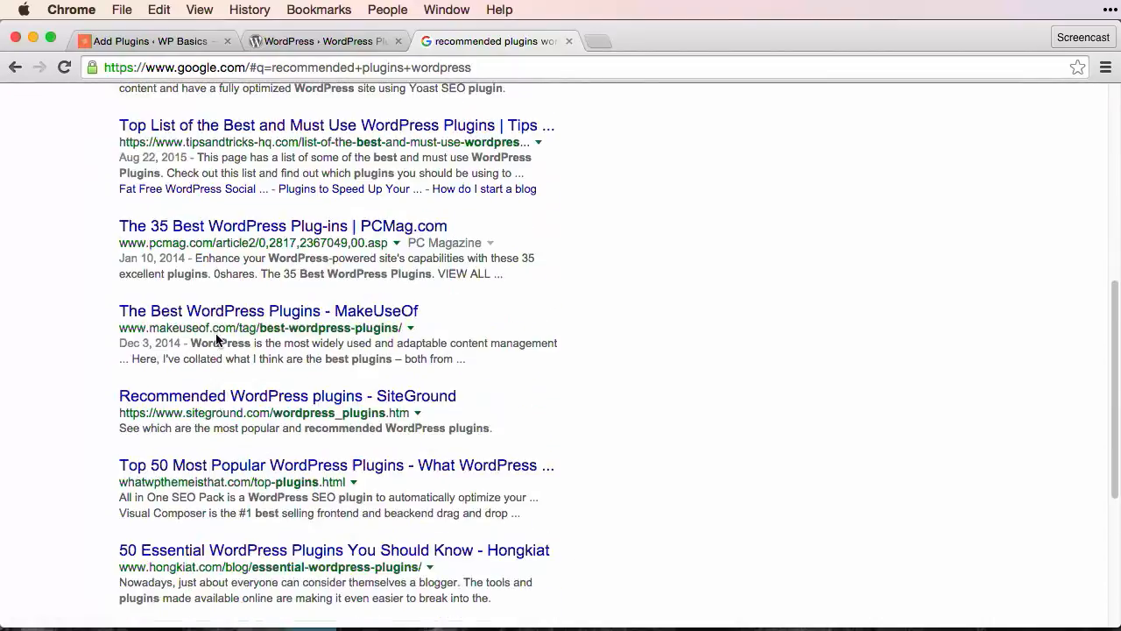
scroll(218, 340, "down", 1)
scroll(218, 340, "up", 6)
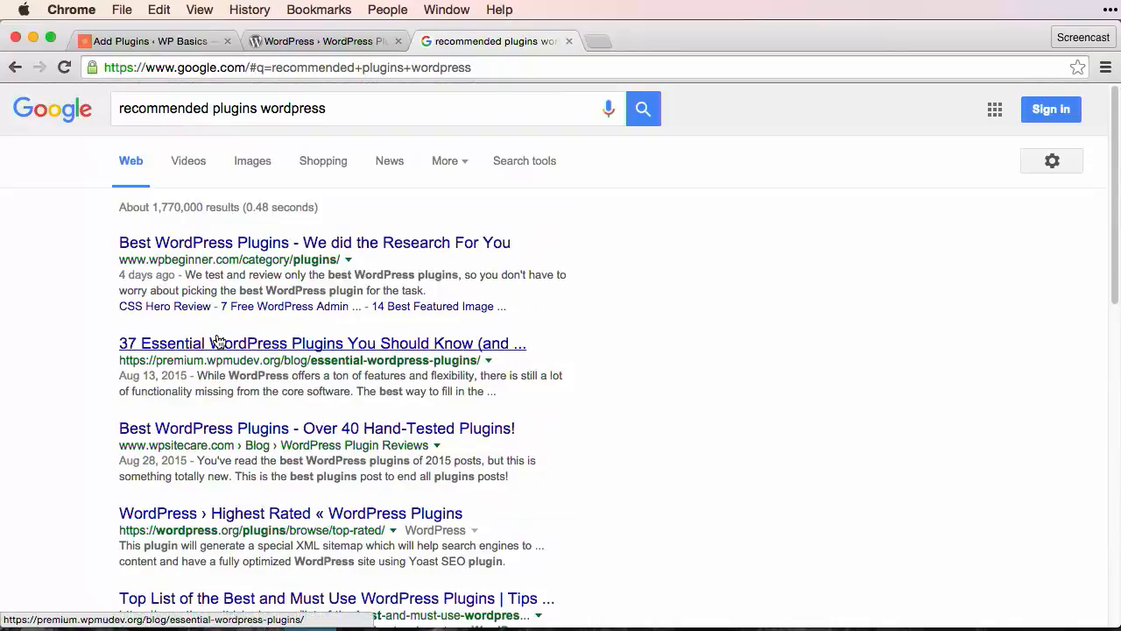
left_click(165, 44)
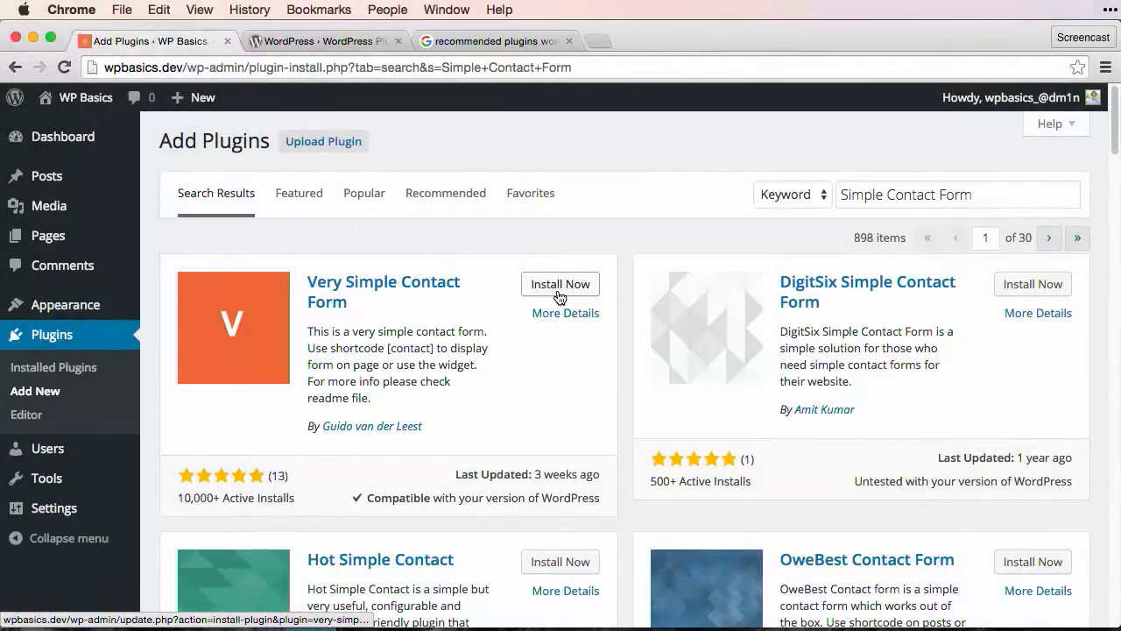
scroll(558, 296, "down", 4)
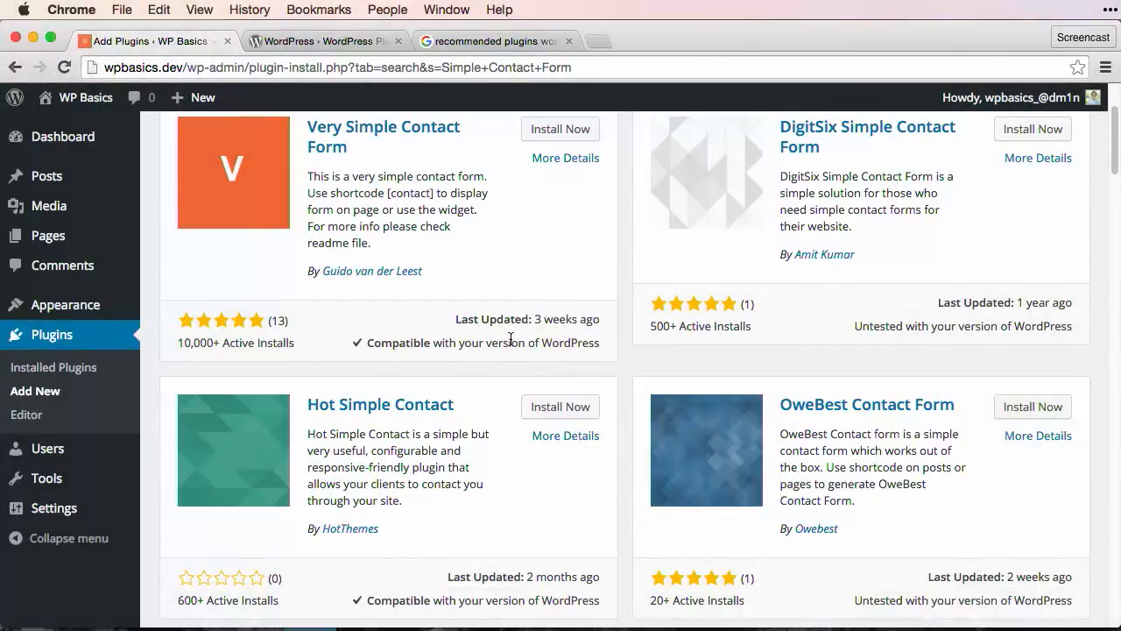
scroll(512, 342, "down", 3)
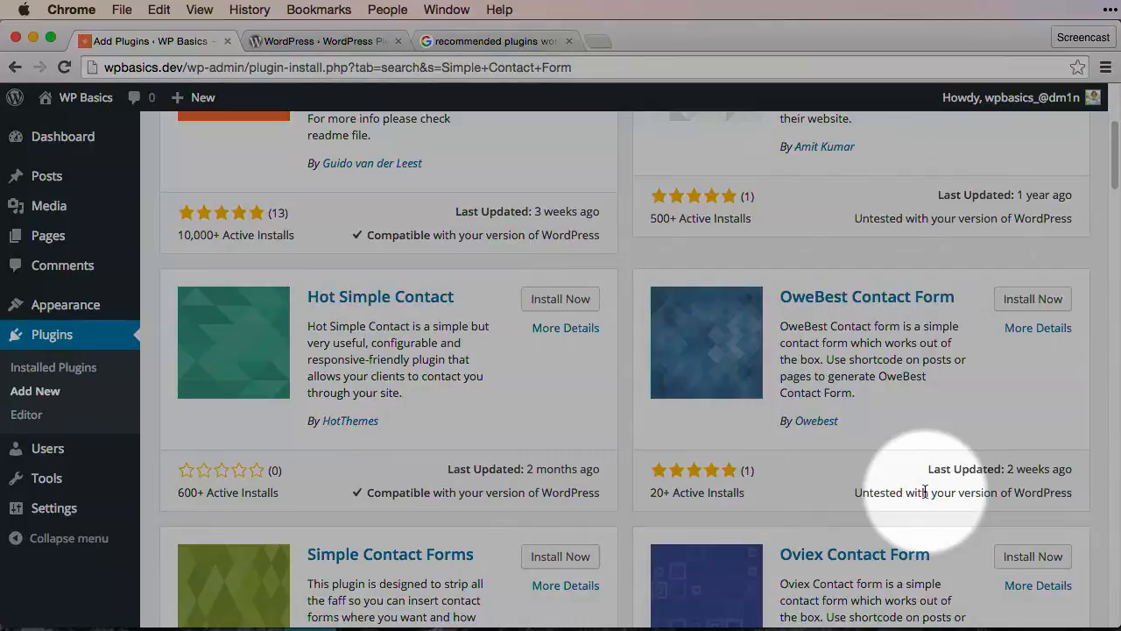
scroll(926, 491, "down", 3)
scroll(924, 492, "up", 4)
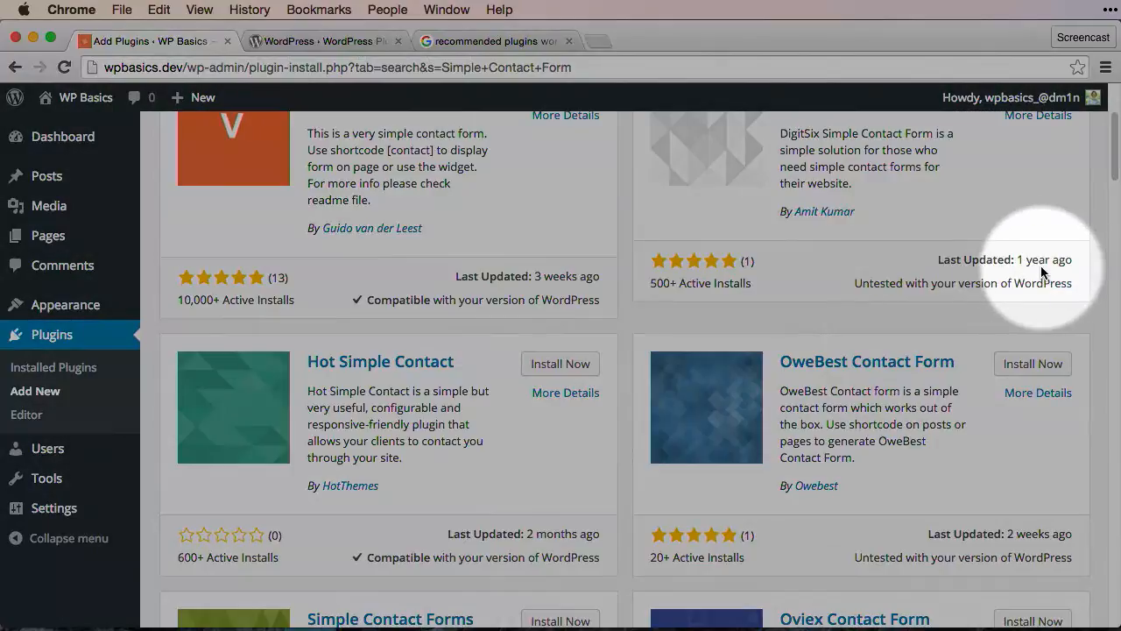
scroll(736, 379, "up", 4)
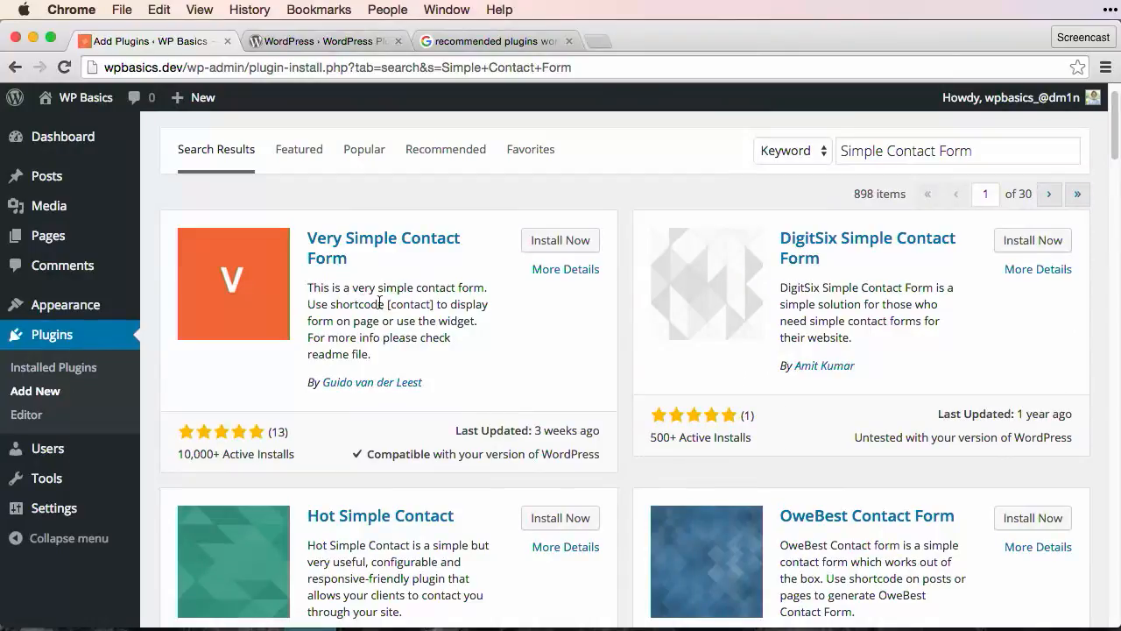
left_click_drag(387, 304, 434, 303)
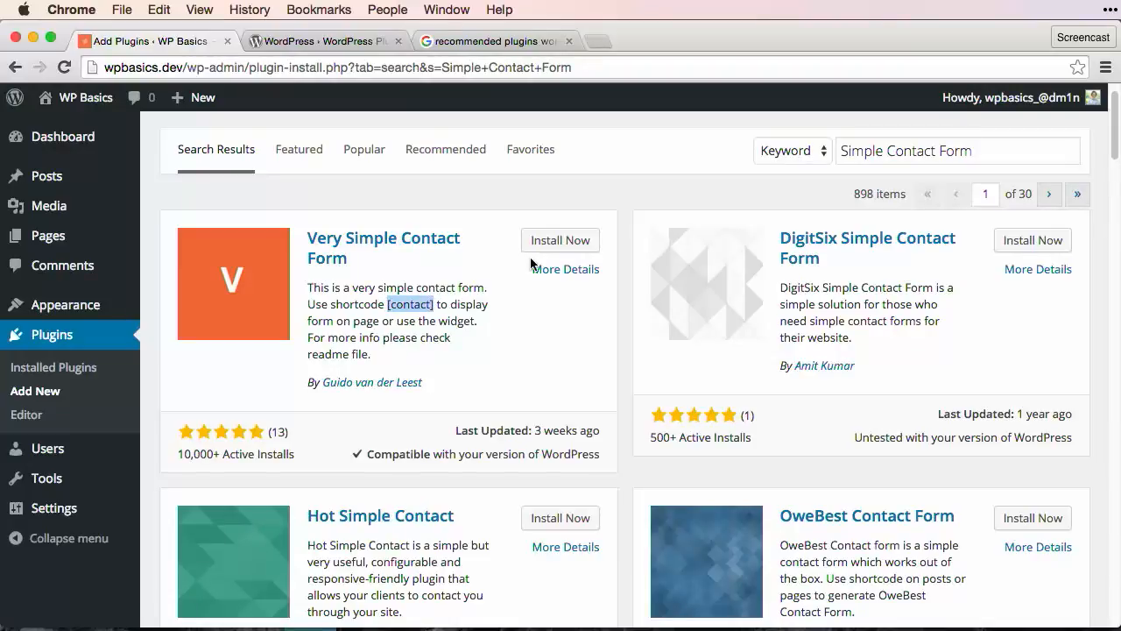
Install and activate the Very Simple Contact Form plugin
left_click(561, 241)
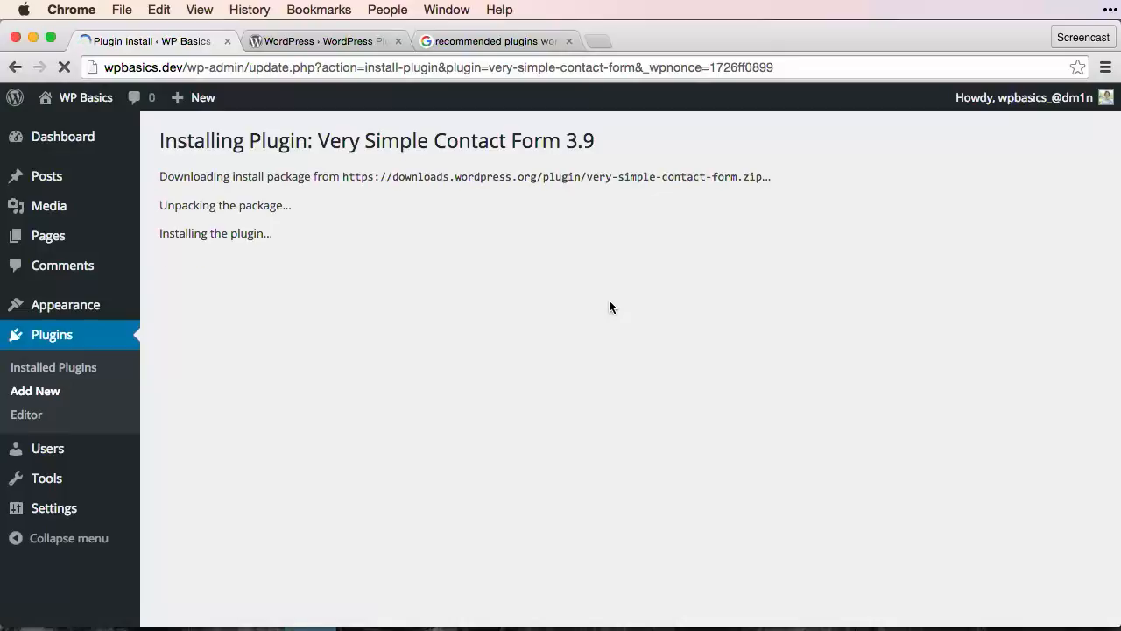
left_click(186, 296)
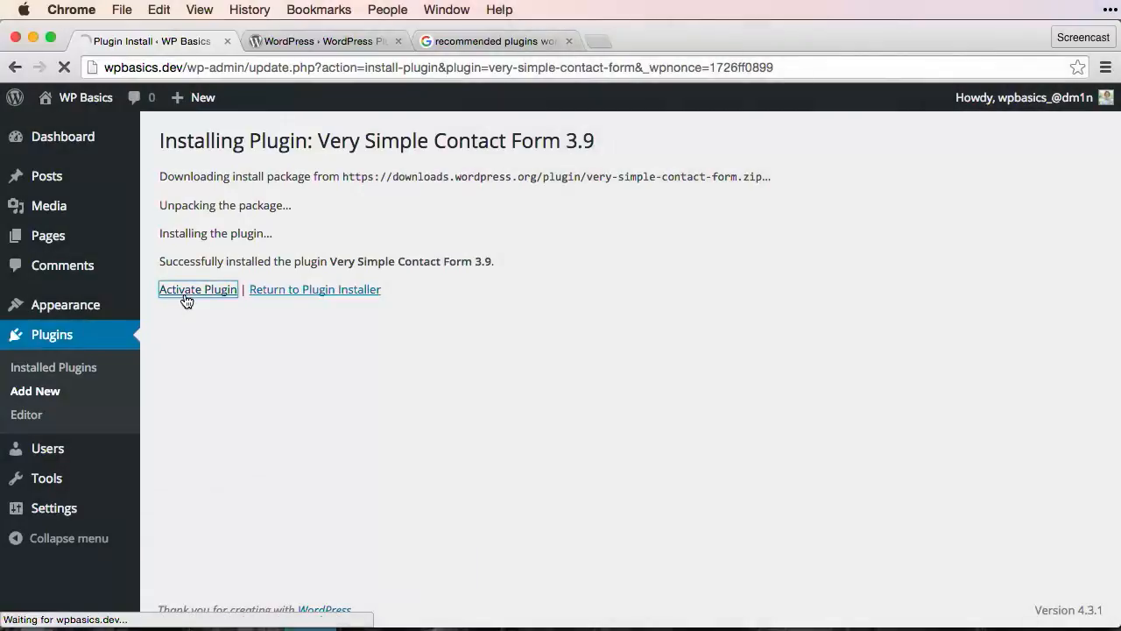
scroll(621, 293, "down", 2)
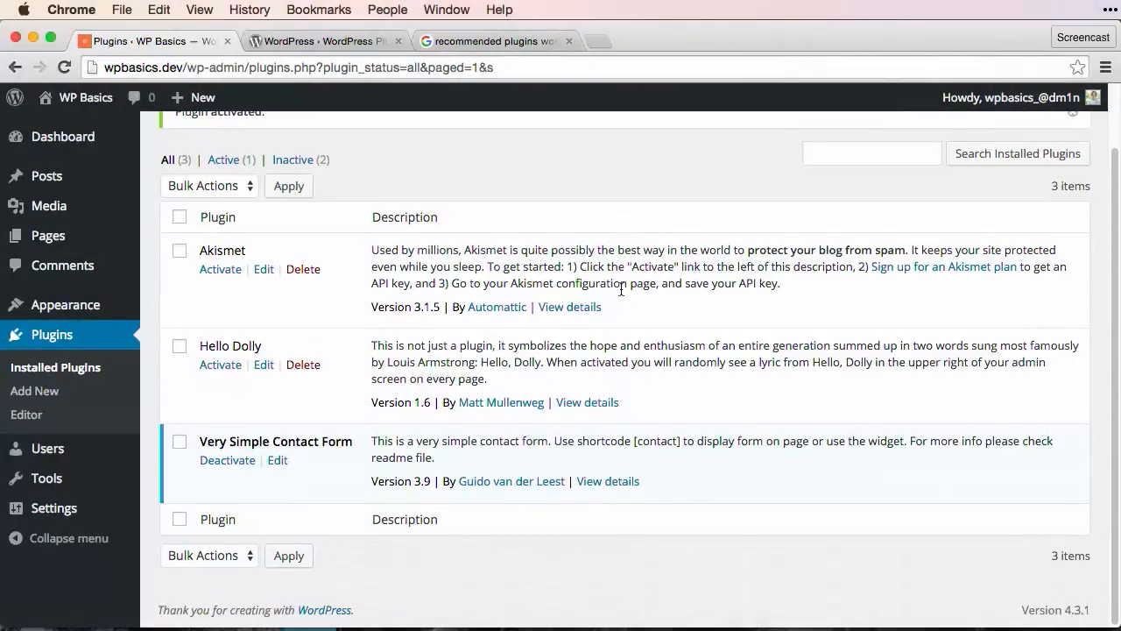
Copy the [contact] shortcode from the plugin's details and close the details window
left_click(618, 481)
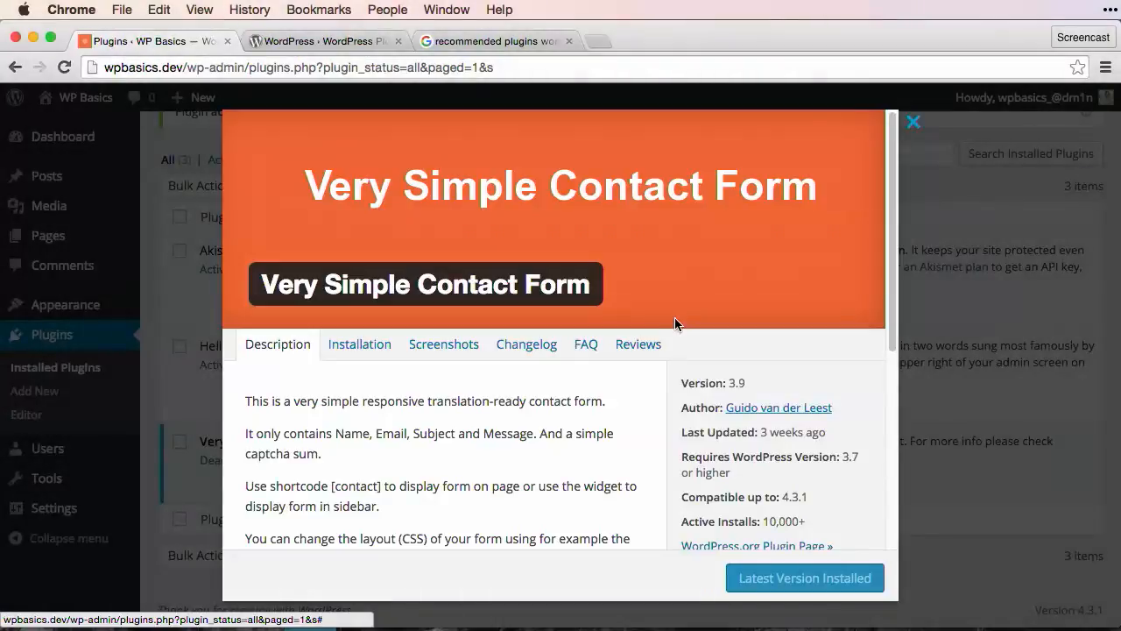
scroll(675, 328, "down", 2)
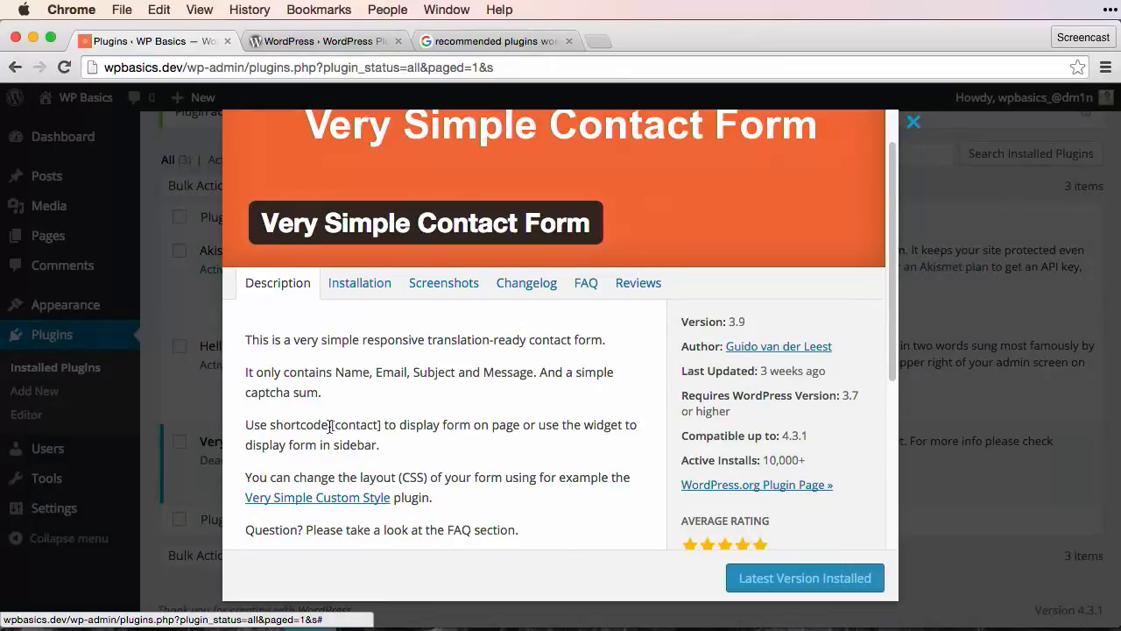
left_click_drag(330, 426, 381, 421)
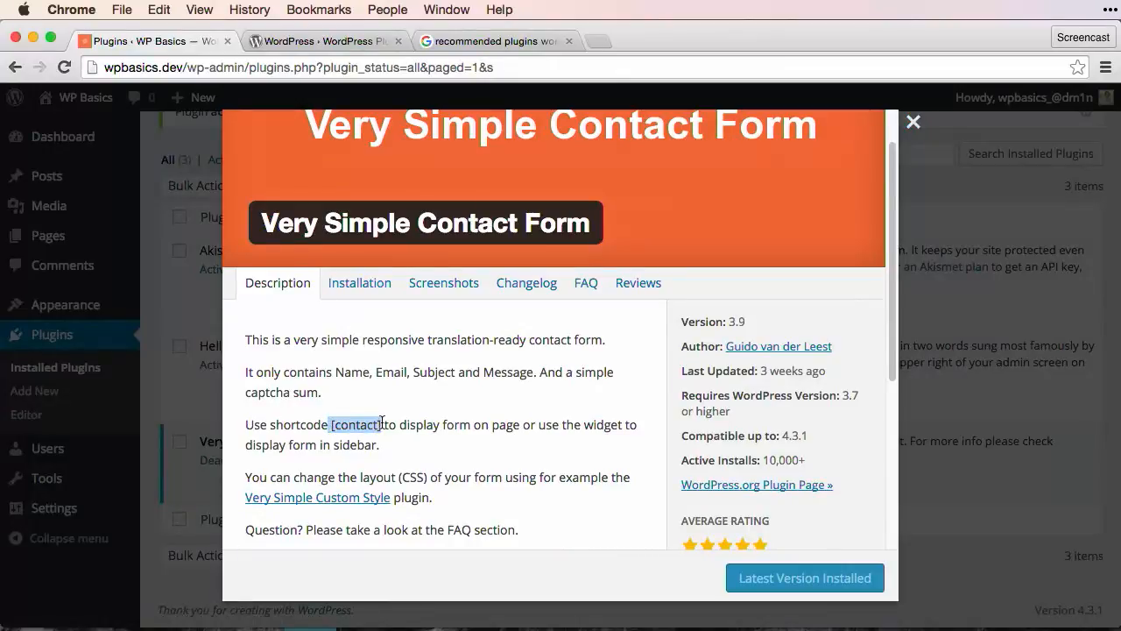
key("super+c")
scroll(713, 277, "up", 2)
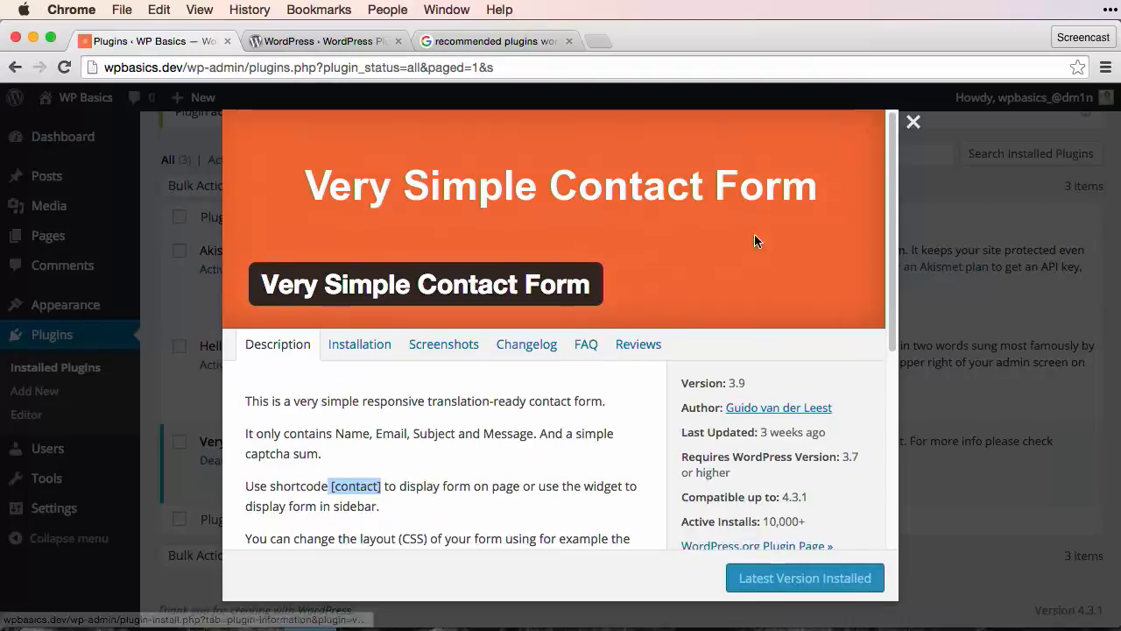
left_click(913, 122)
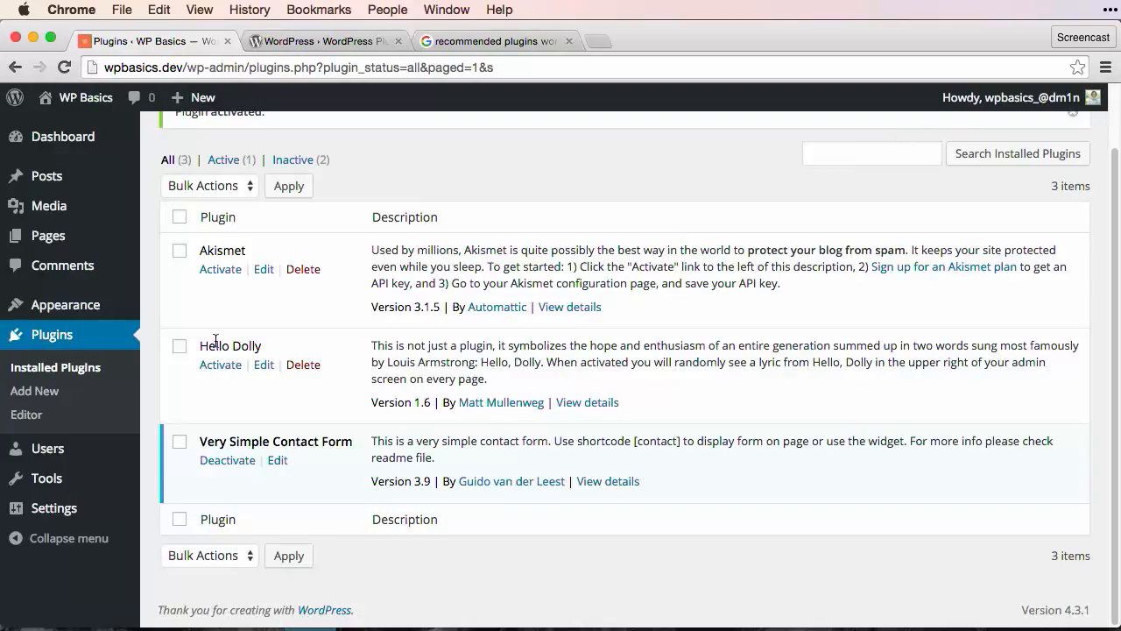
Create a page titled 'Contact' with the pasted [contact] shortcode and publish it
mouse_move(102, 518)
left_click(64, 237)
left_click(261, 149)
type("Con")
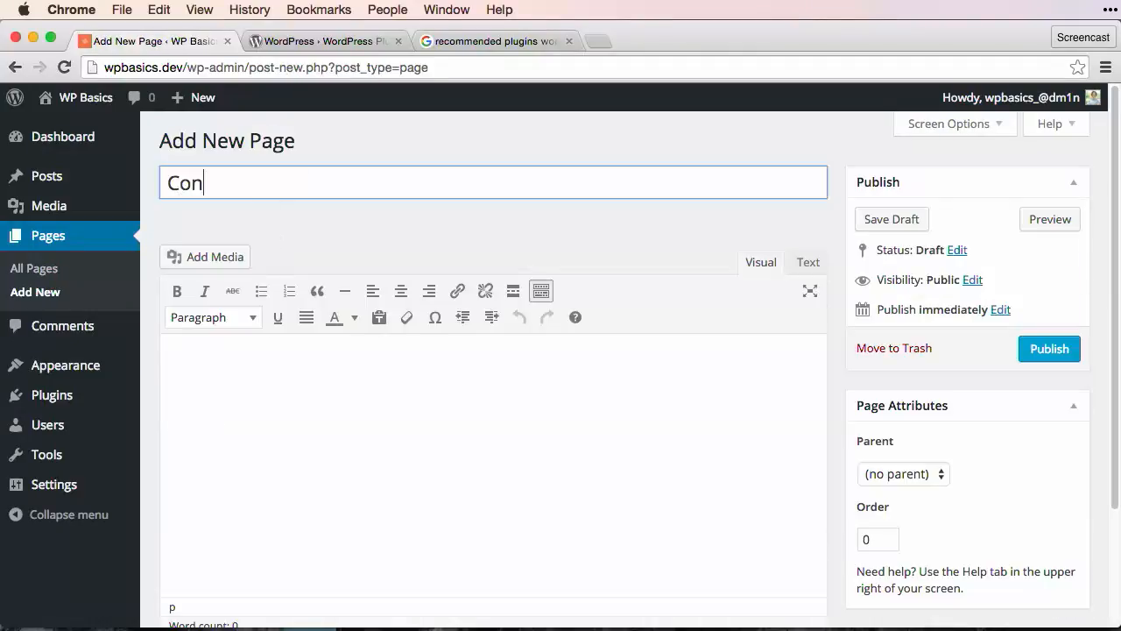
type("tact")
left_click(290, 404)
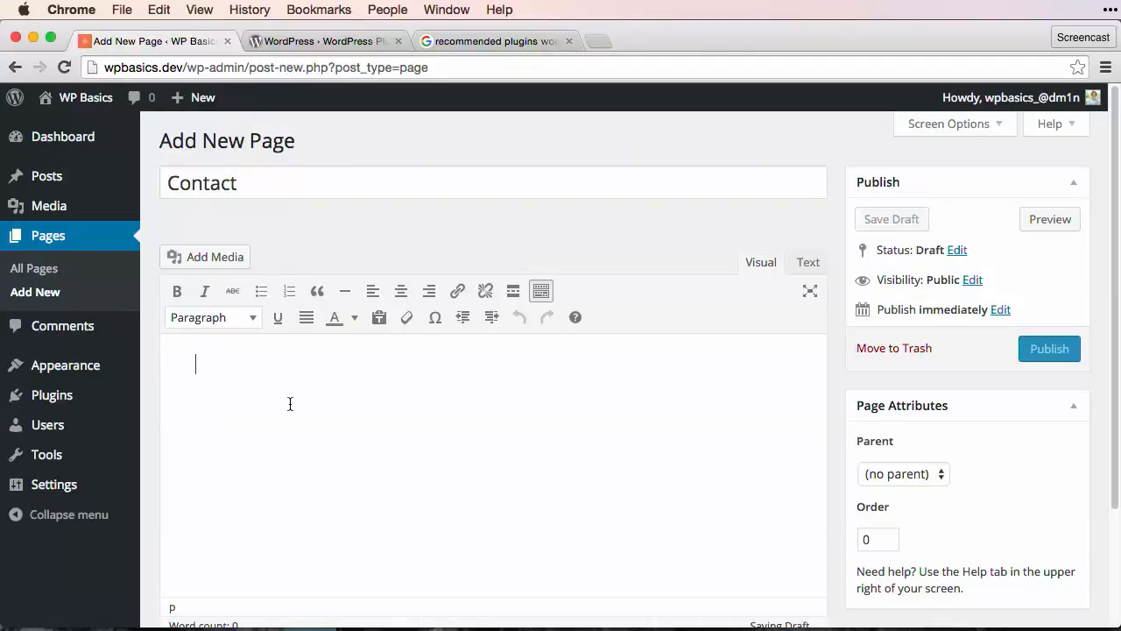
key("super+v")
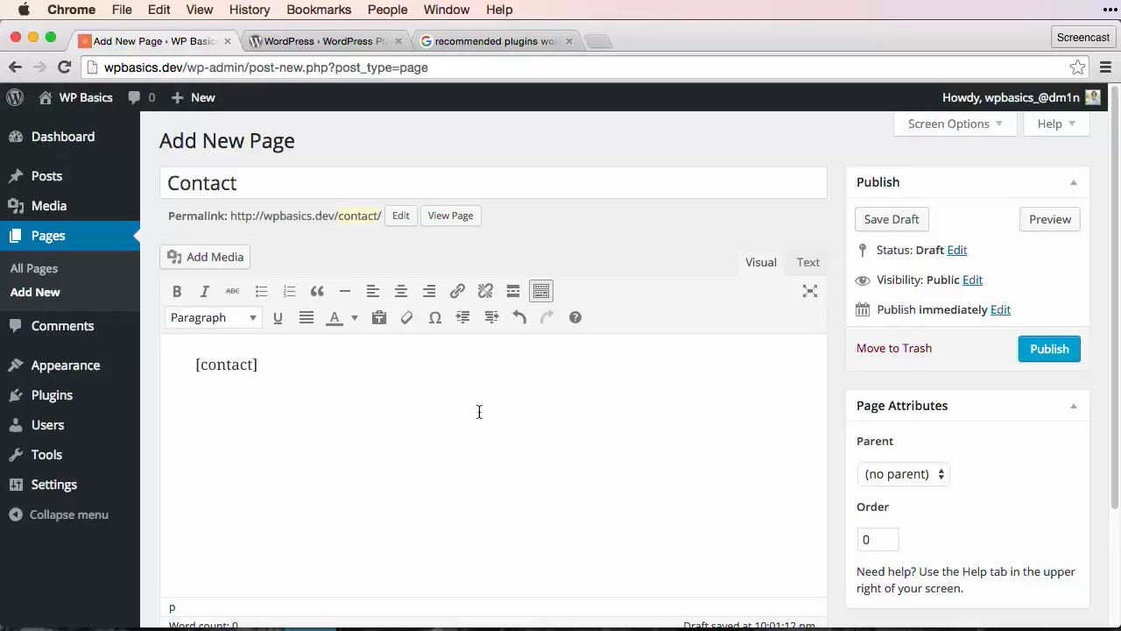
left_click(1028, 344)
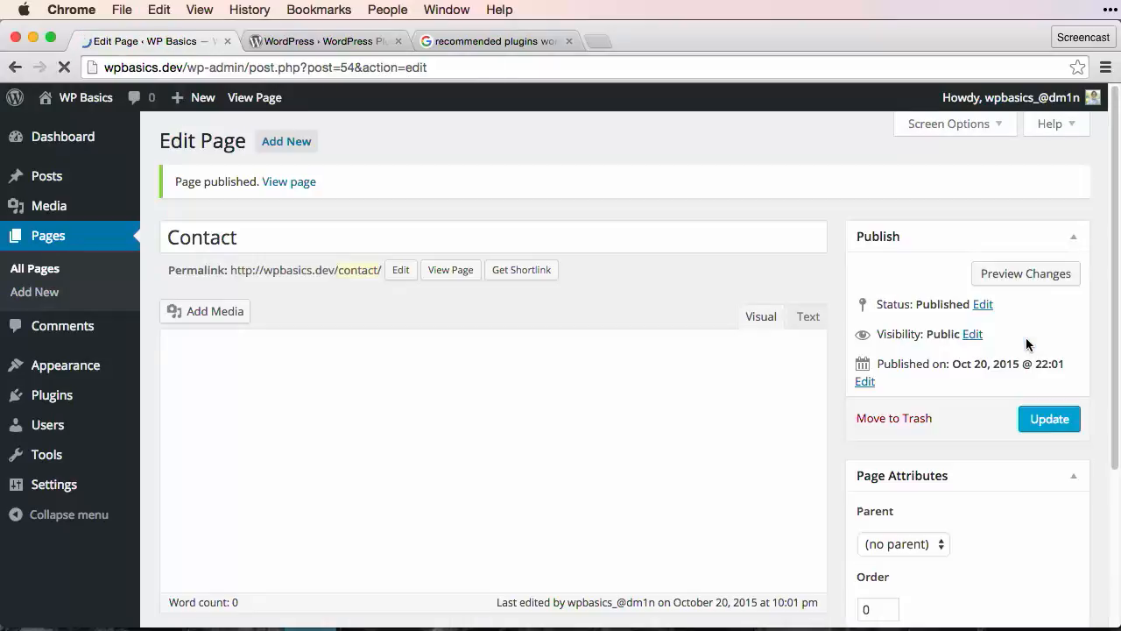
In the Customizer, add the Contact page to the Main Menu and save & publish it
left_click(91, 105)
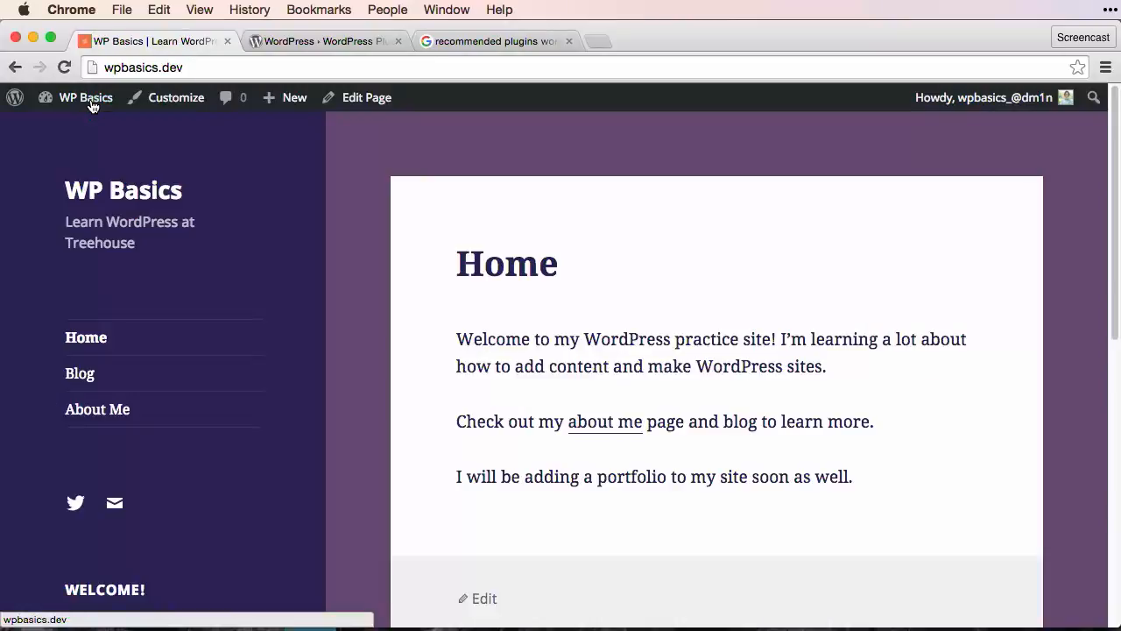
left_click(157, 97)
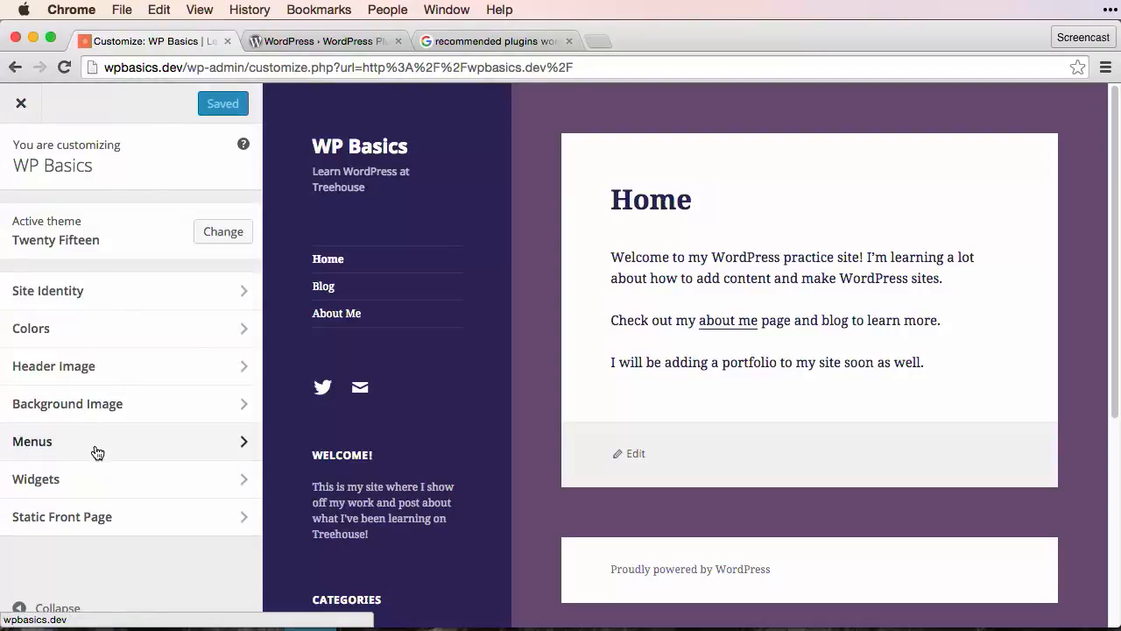
left_click(95, 447)
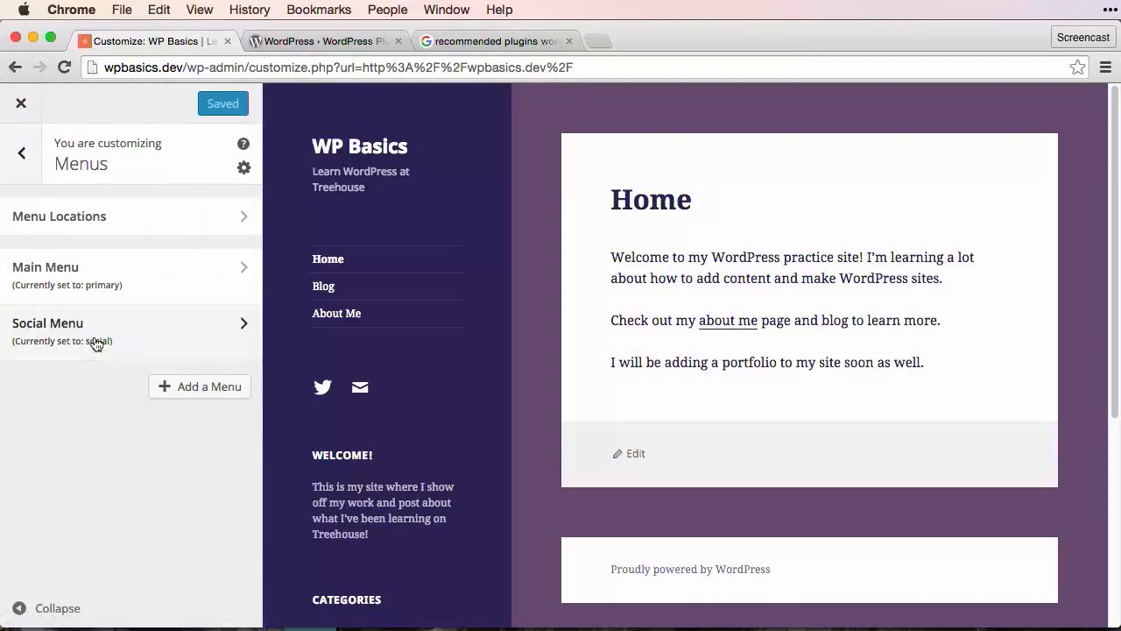
left_click(107, 282)
left_click(215, 361)
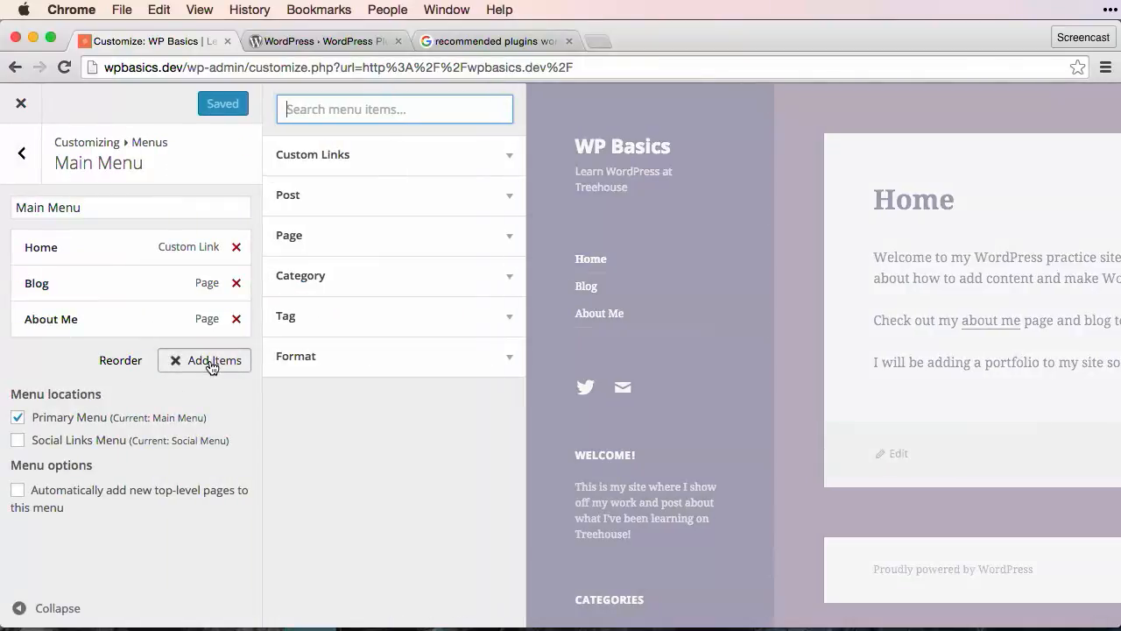
left_click(310, 241)
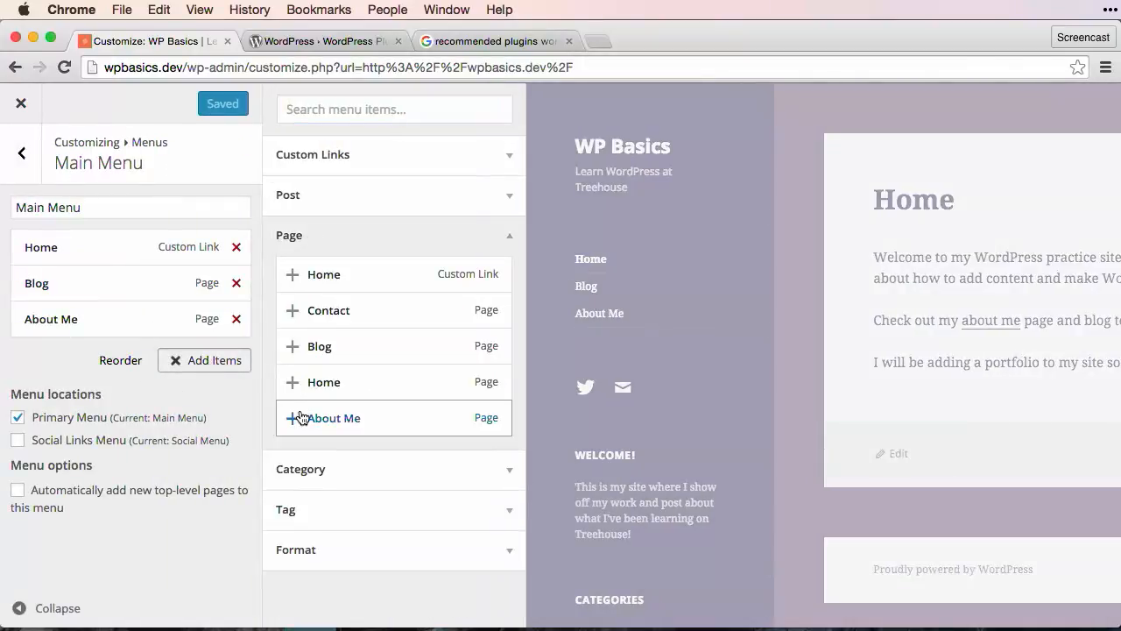
left_click(293, 311)
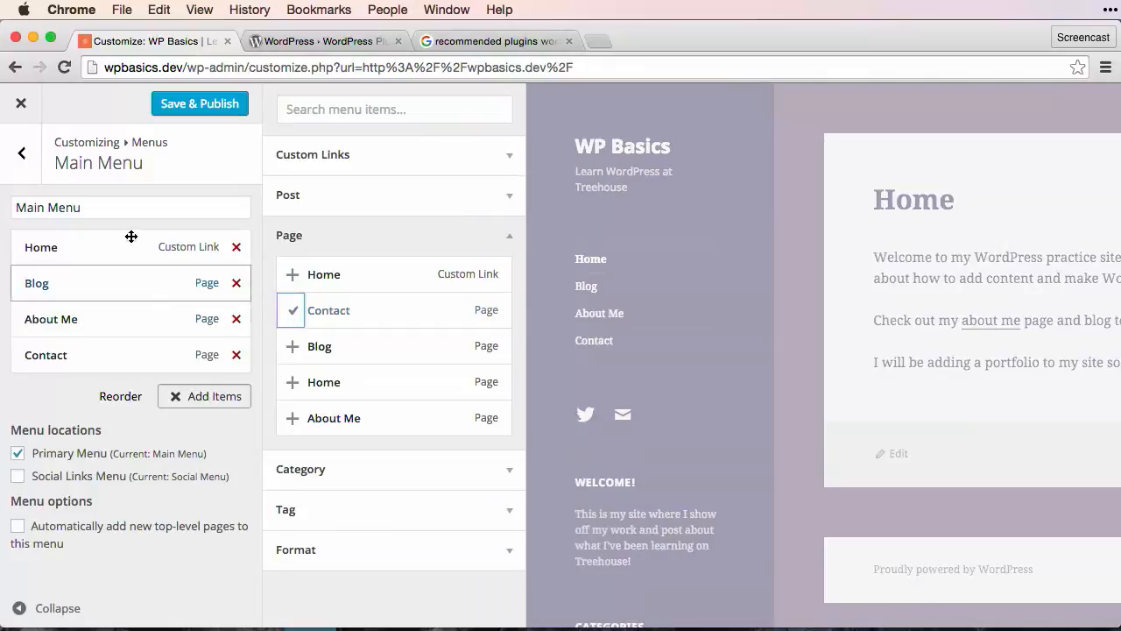
left_click(189, 103)
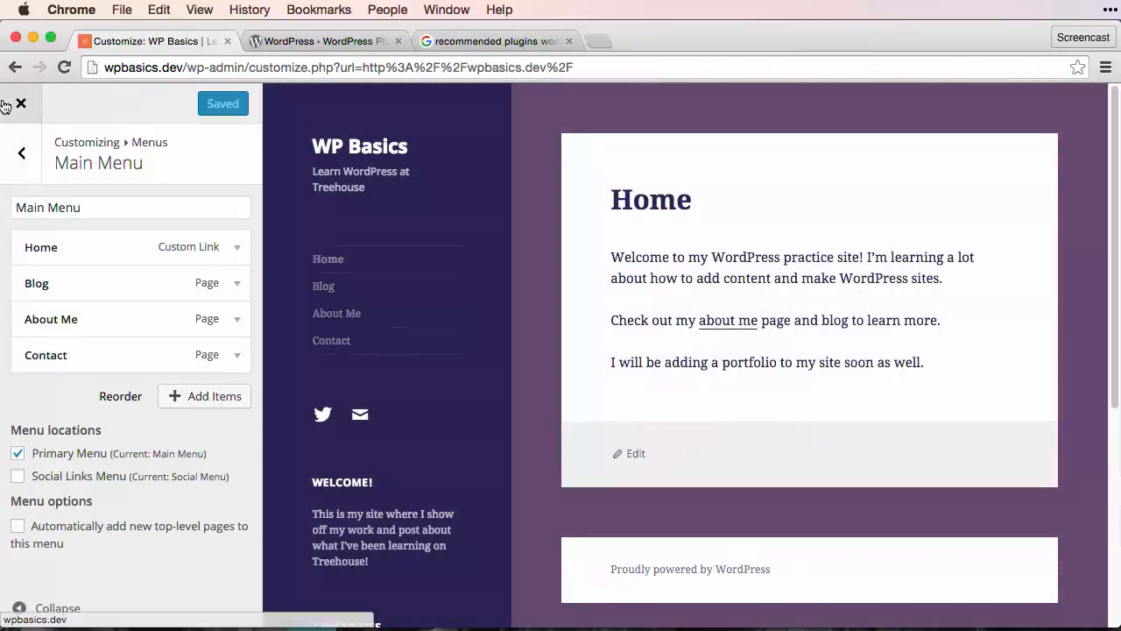
left_click(18, 105)
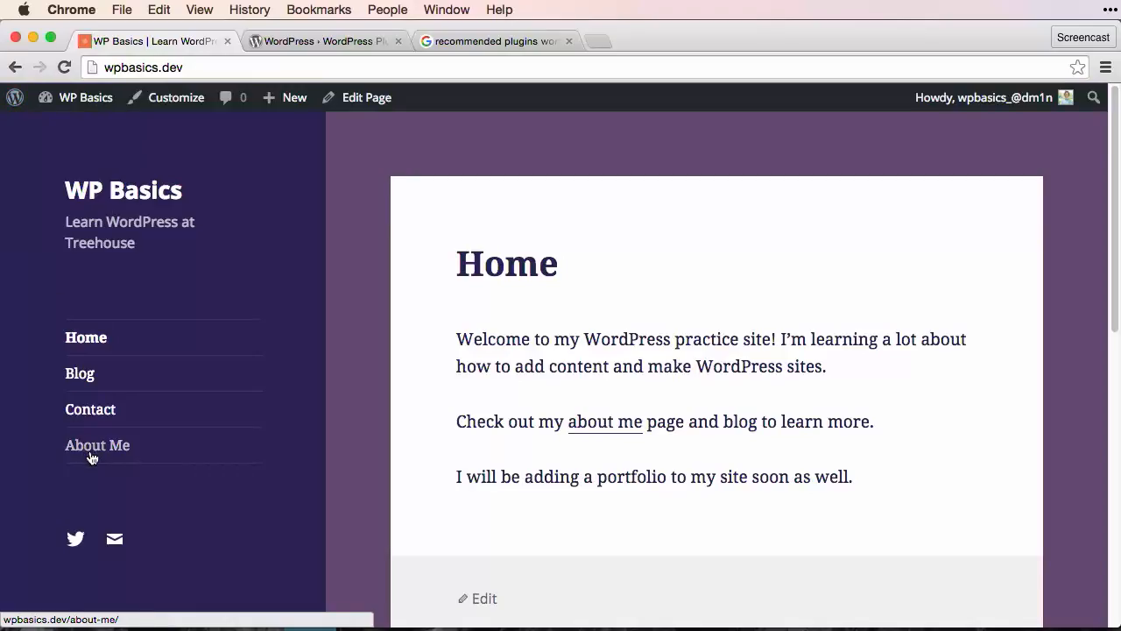
Open the Contact page and submit the form with every field empty to see the errors
left_click(90, 409)
scroll(564, 280, "down", 3)
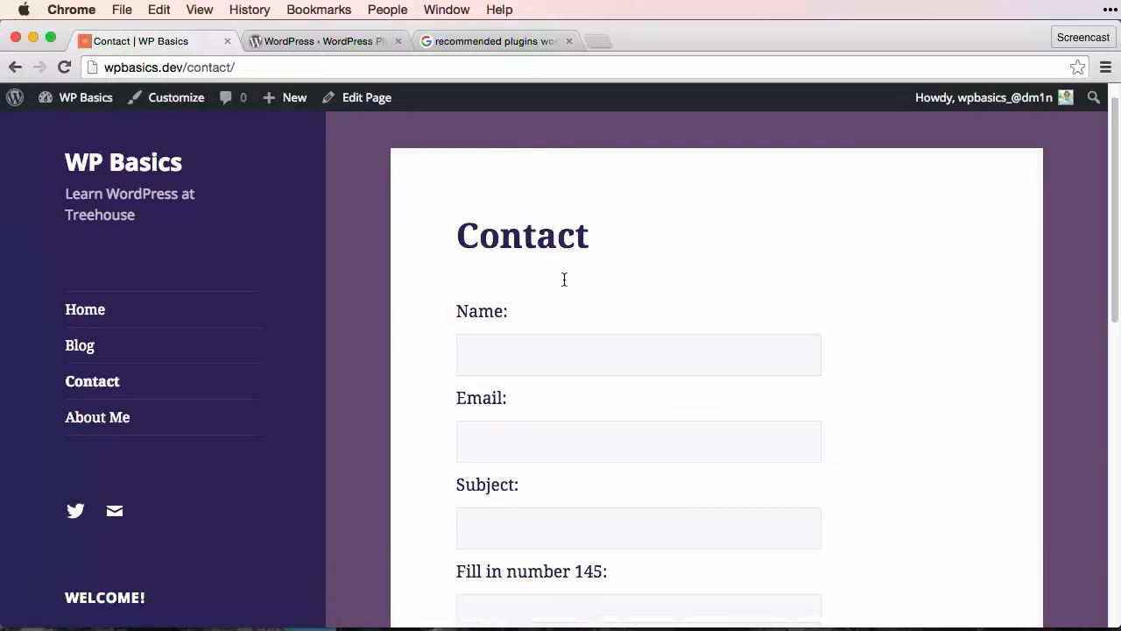
scroll(564, 279, "down", 1)
left_click(508, 261)
left_click(421, 315)
scroll(420, 318, "down", 3)
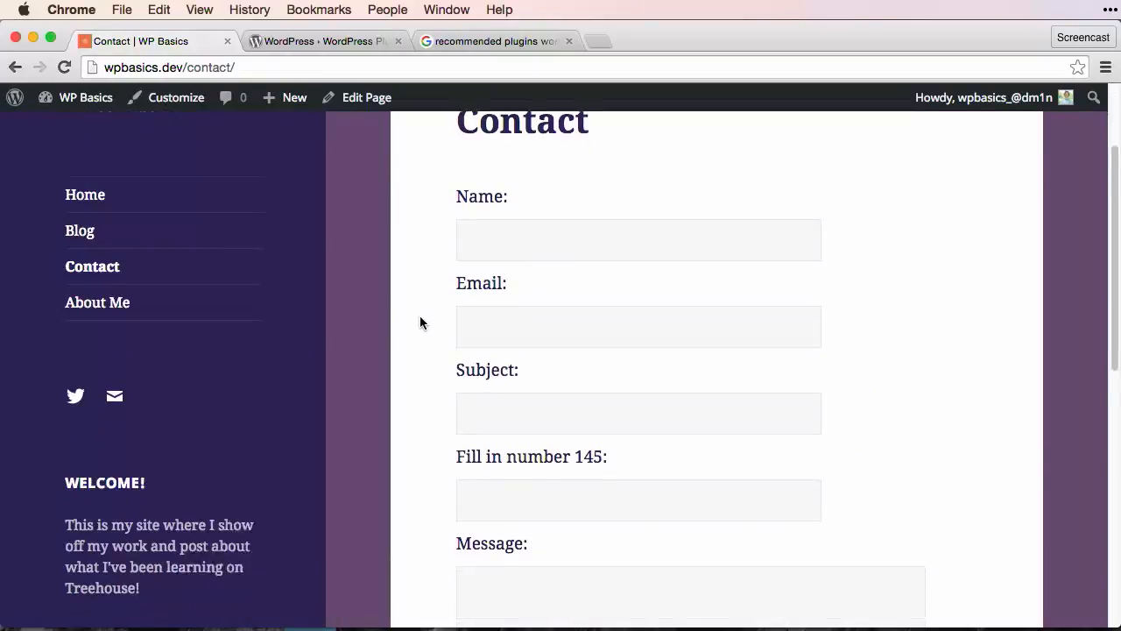
scroll(420, 323, "down", 5)
left_click(508, 403)
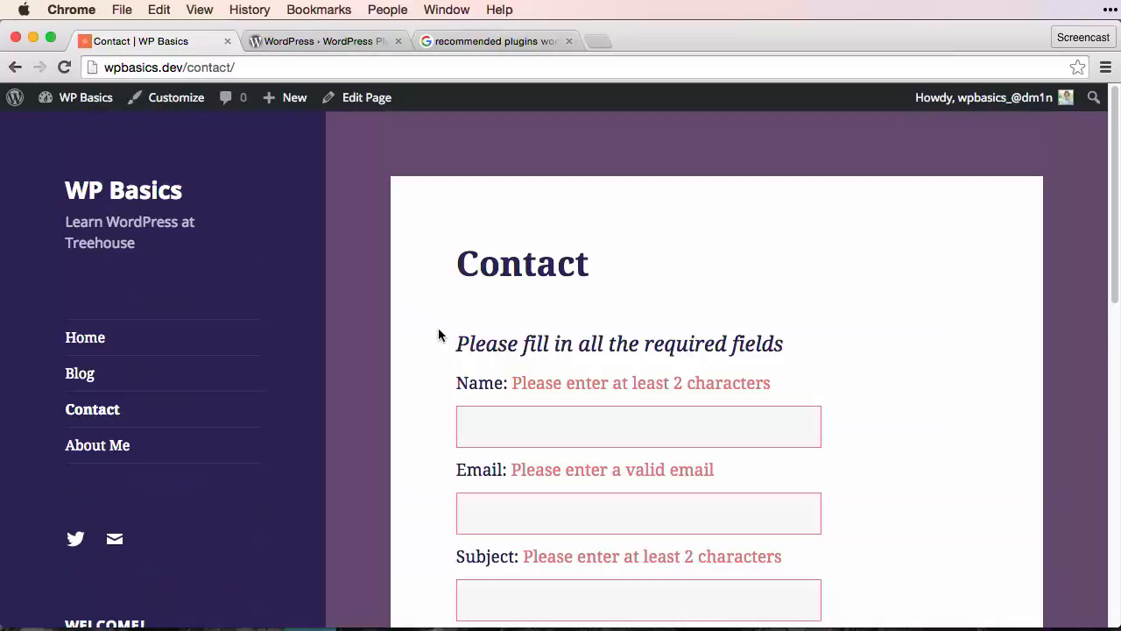
scroll(442, 355, "down", 8)
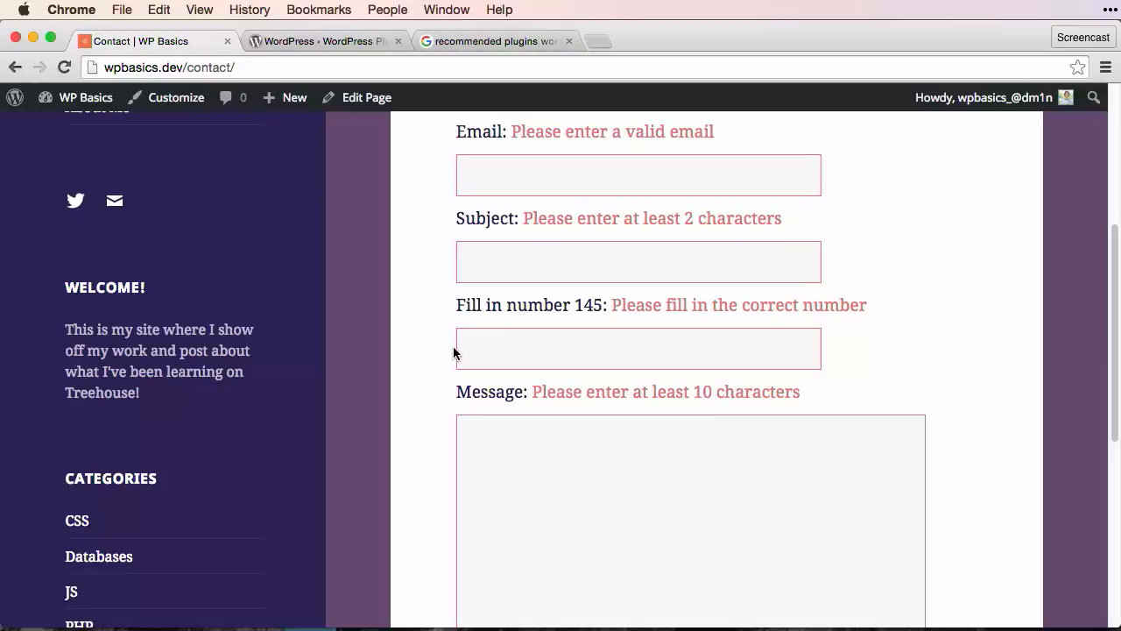
scroll(453, 352, "up", 4)
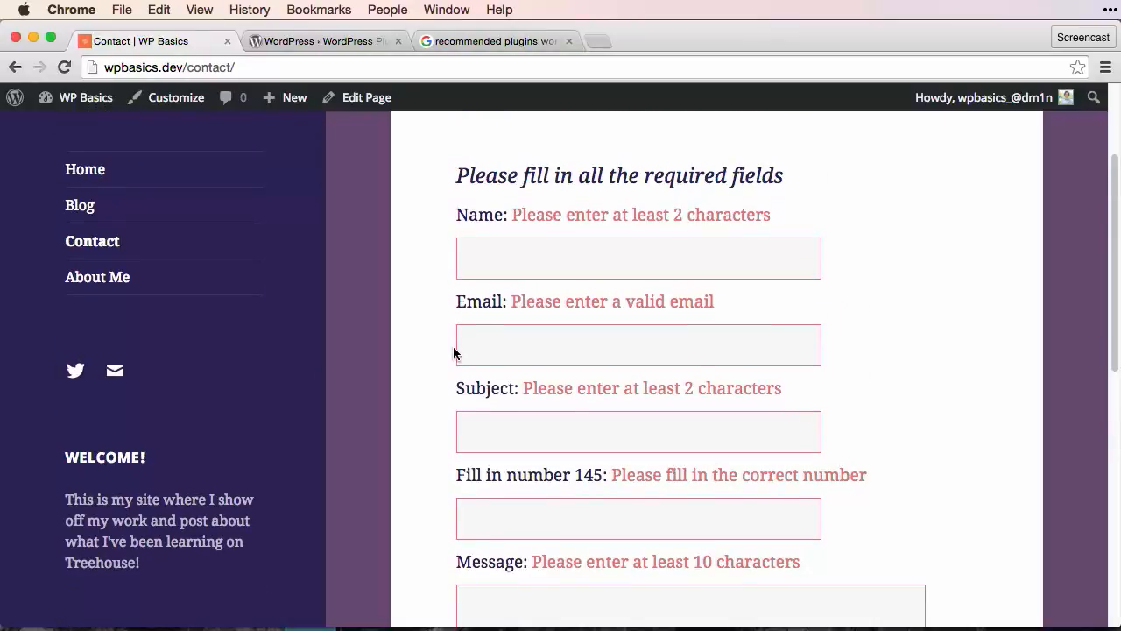
Reload the Contact page to clear the error messages
left_click(497, 261)
key("super+r")
left_click(648, 201)
key("super+l")
key("Return")
Fill in the sender's name and e-mail, with subject 'Great site!'
left_click(552, 383)
key("Tab")
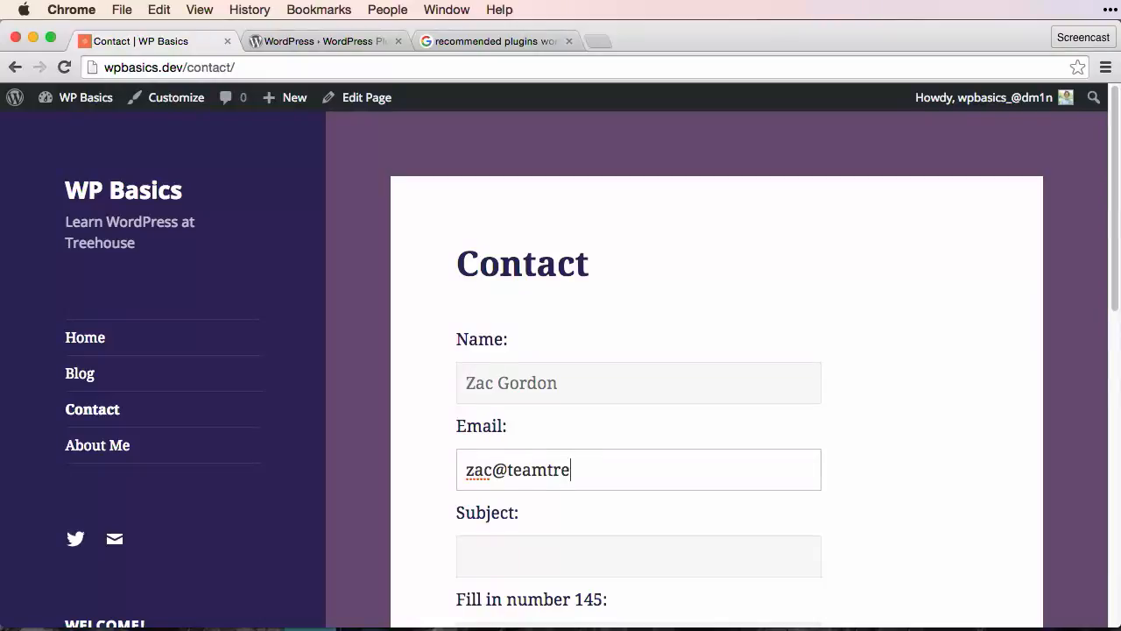
key("Tab")
type("Great site!")
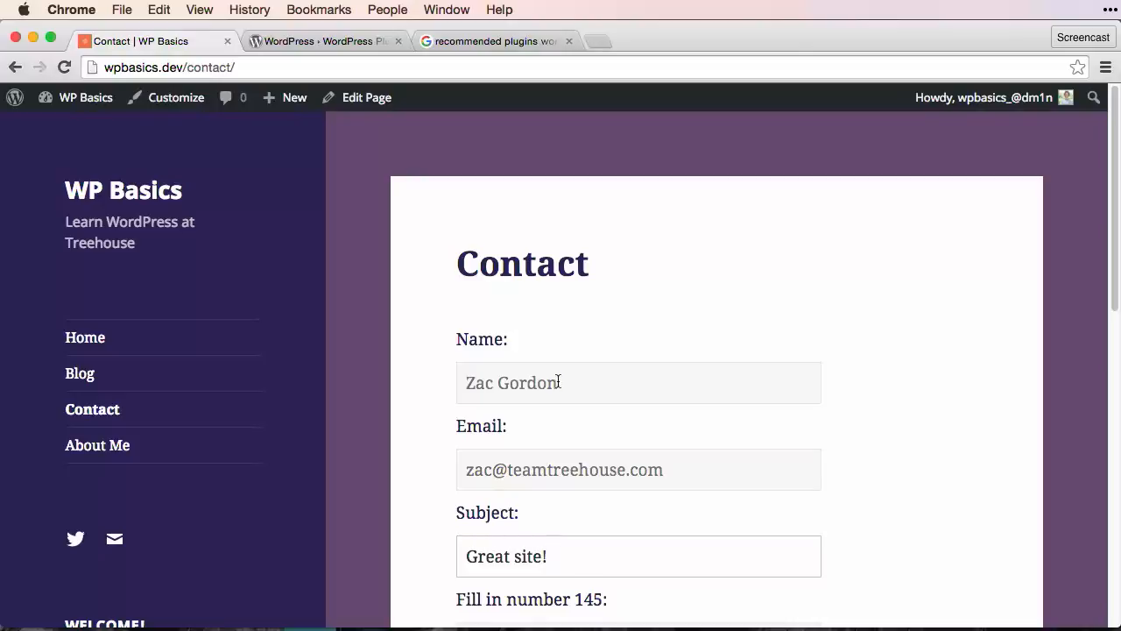
scroll(570, 372, "down", 3)
scroll(570, 371, "down", 3)
scroll(544, 324, "up", 1)
Enter 145 in the number field and the message 'Please get in touch!', then send the form
left_click(571, 173)
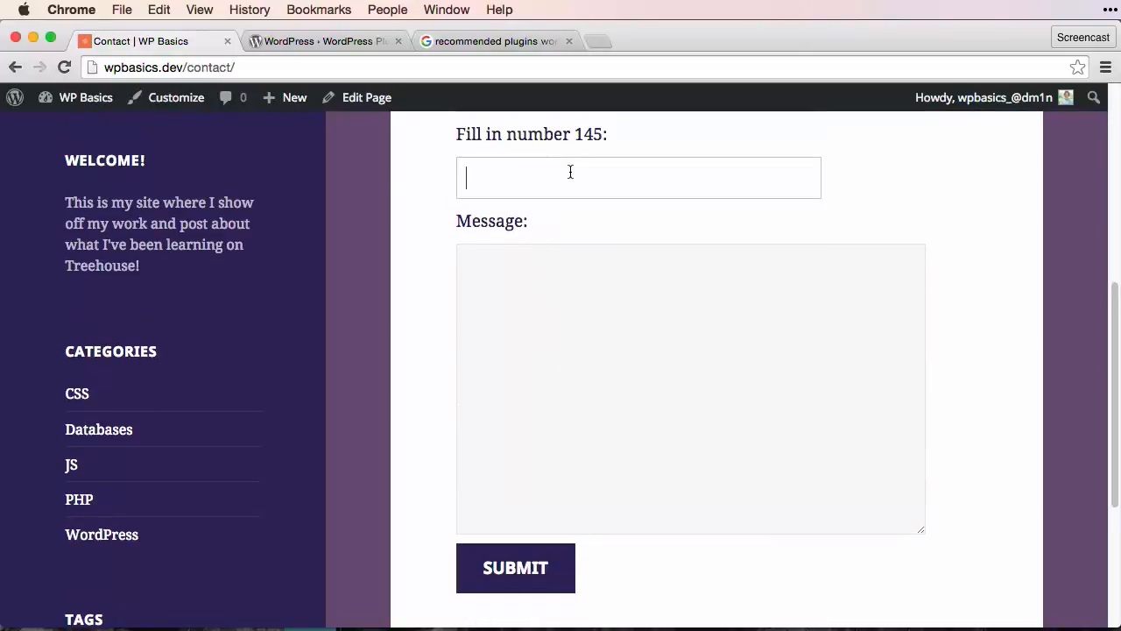
scroll(628, 208, "up", 1)
type("145")
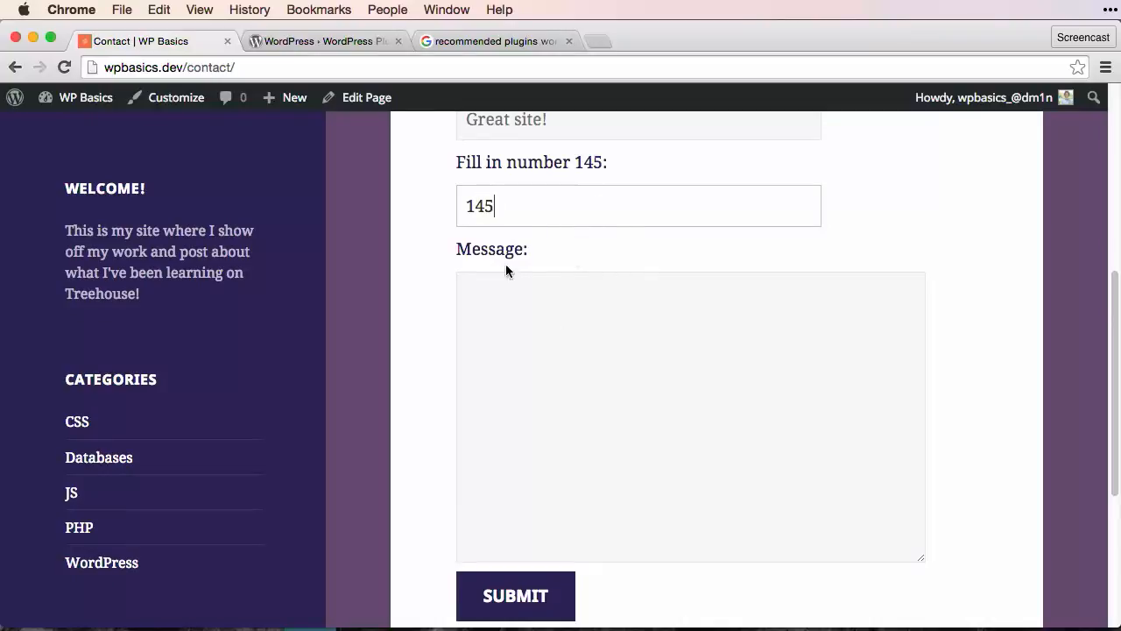
left_click(583, 320)
left_click(543, 207)
left_click(537, 319)
type("Pl")
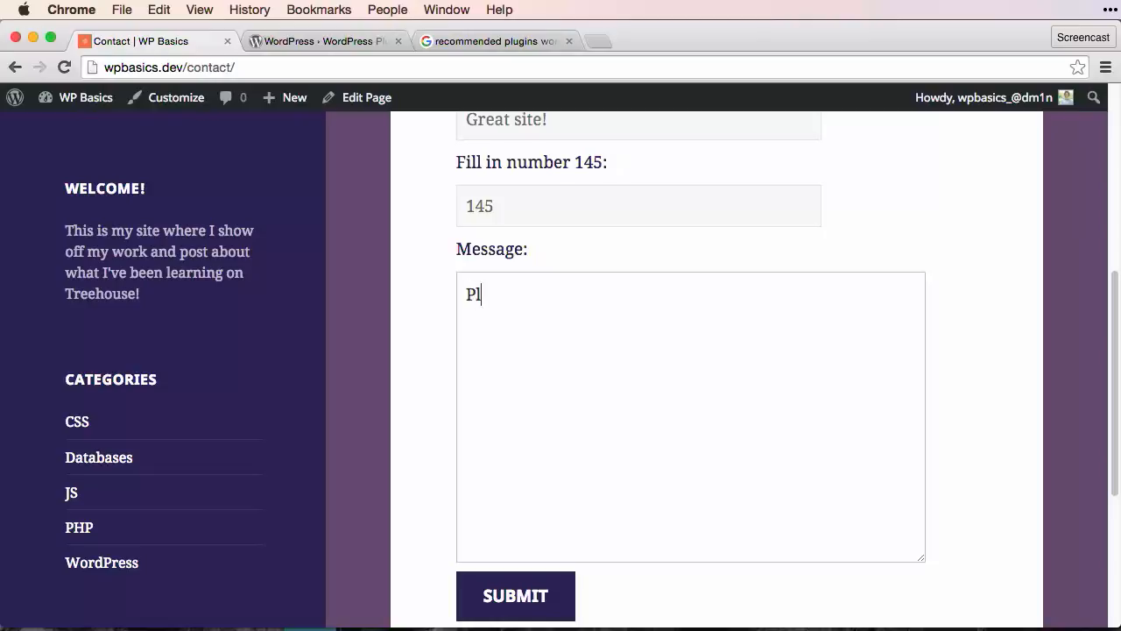
type("ease get in touch!")
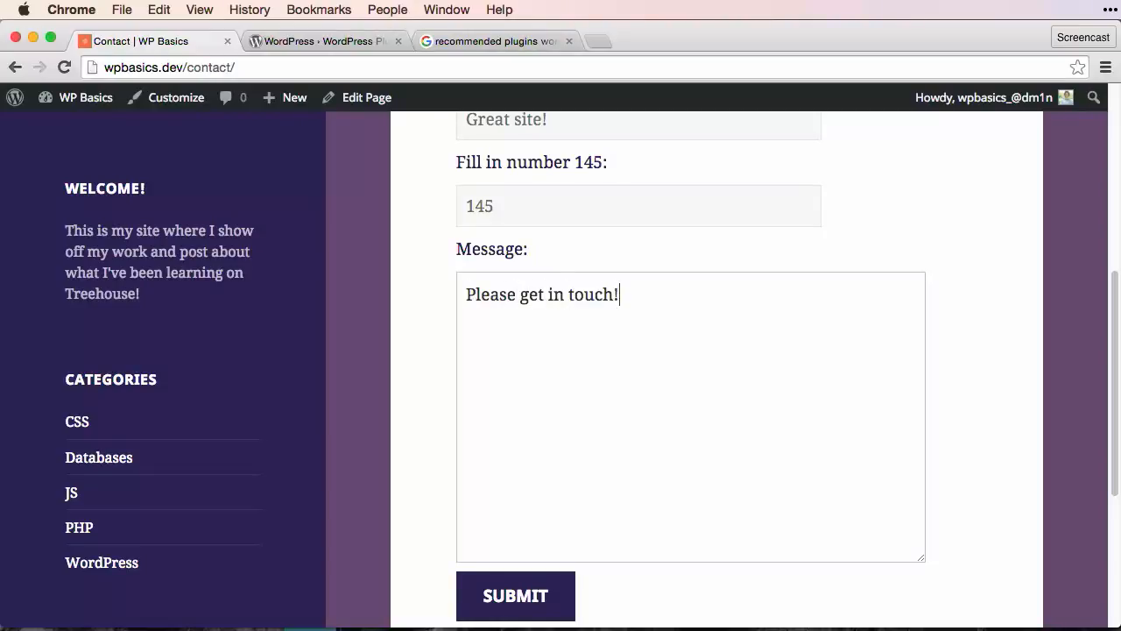
left_click(504, 589)
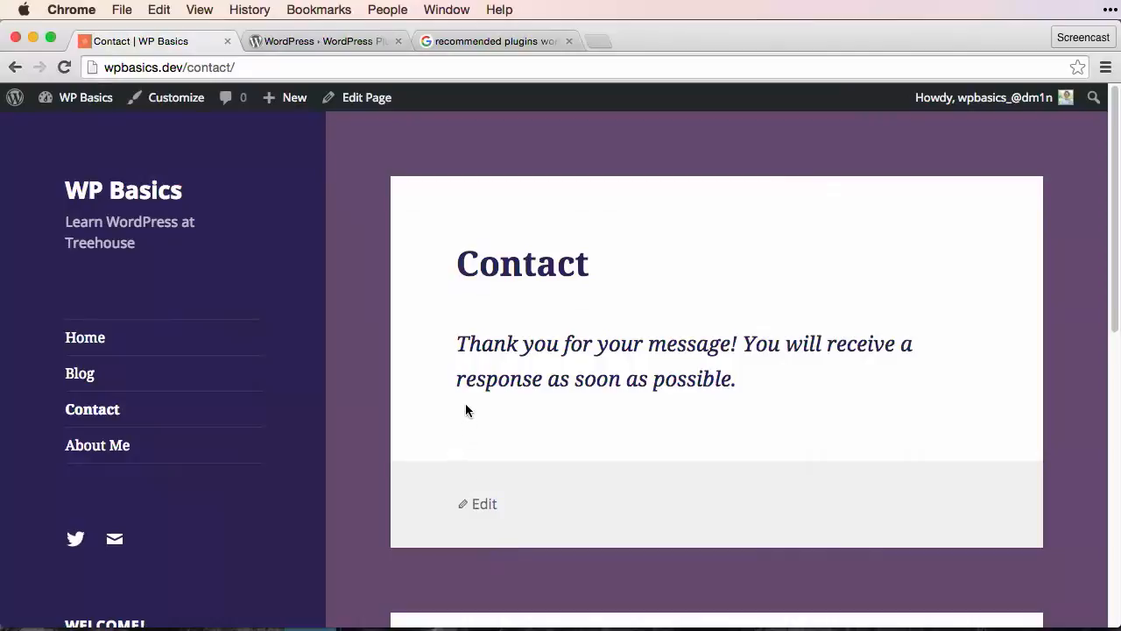